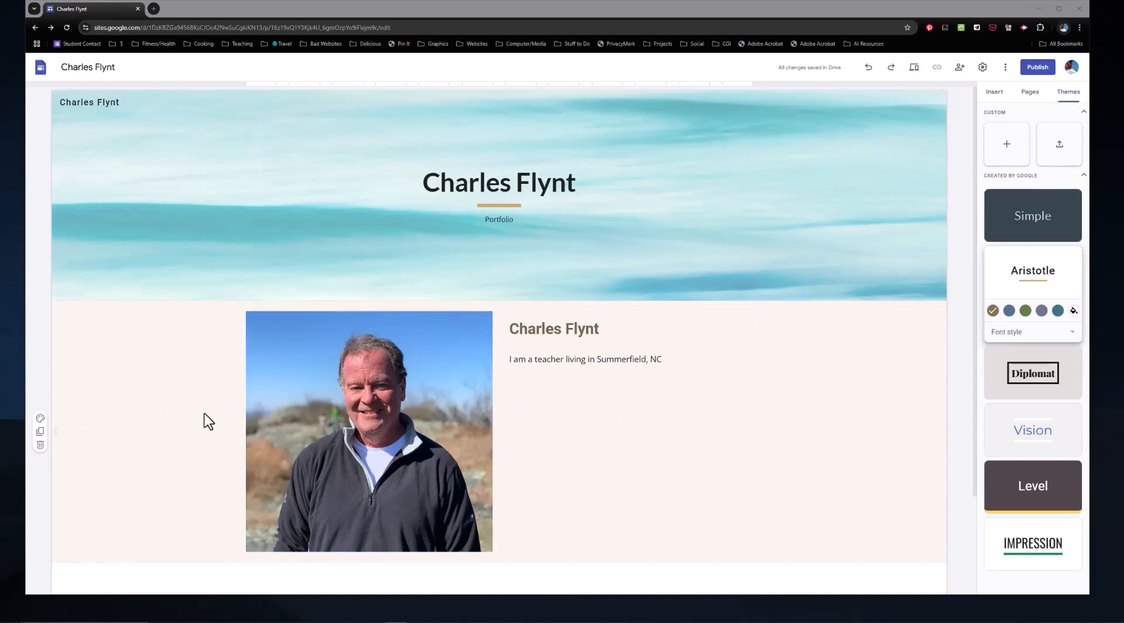
Step: Preview section colors Style 1 and Style 2 on the photo section and settle on Style 3
{"action": "left_click", "coordinate": [41, 419]}
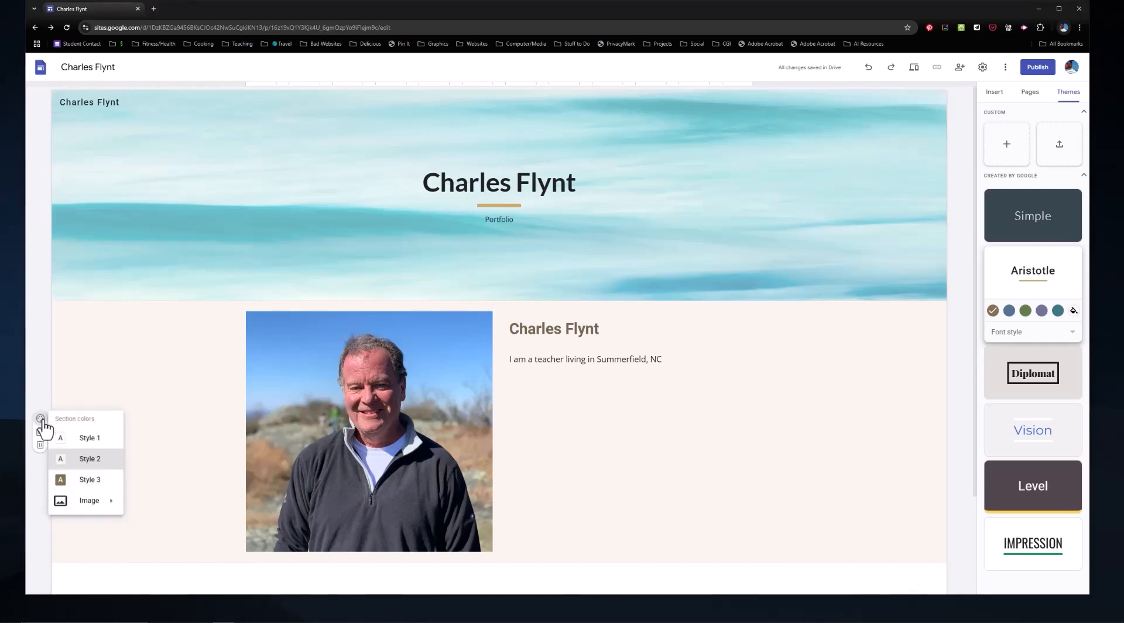
{"action": "left_click", "coordinate": [88, 441]}
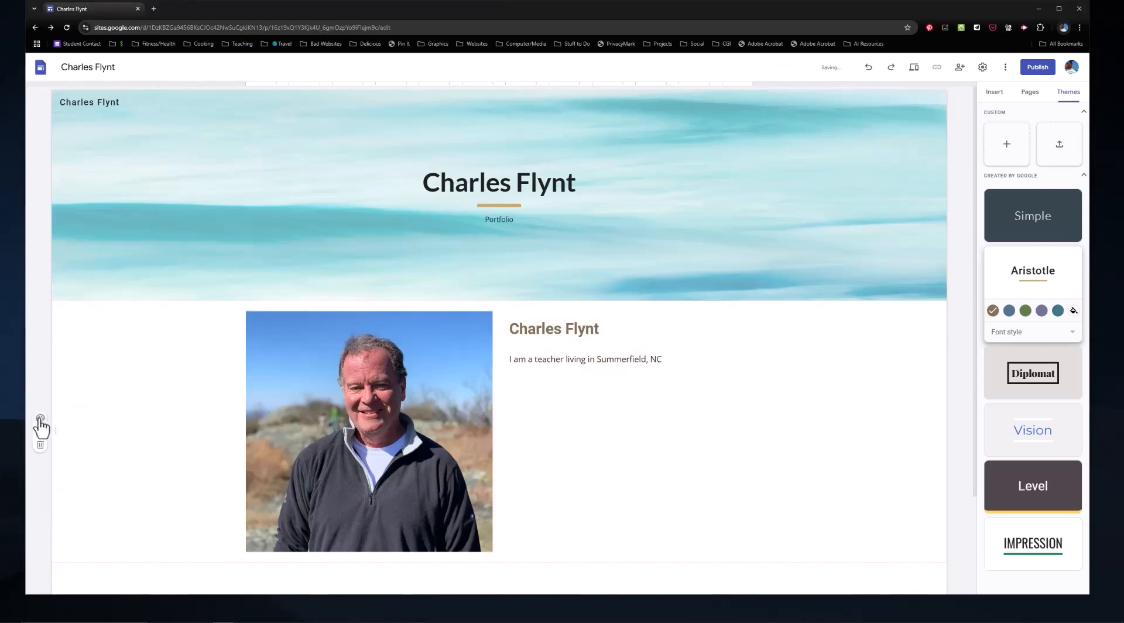
{"action": "left_click", "coordinate": [40, 420]}
{"action": "left_click", "coordinate": [84, 460]}
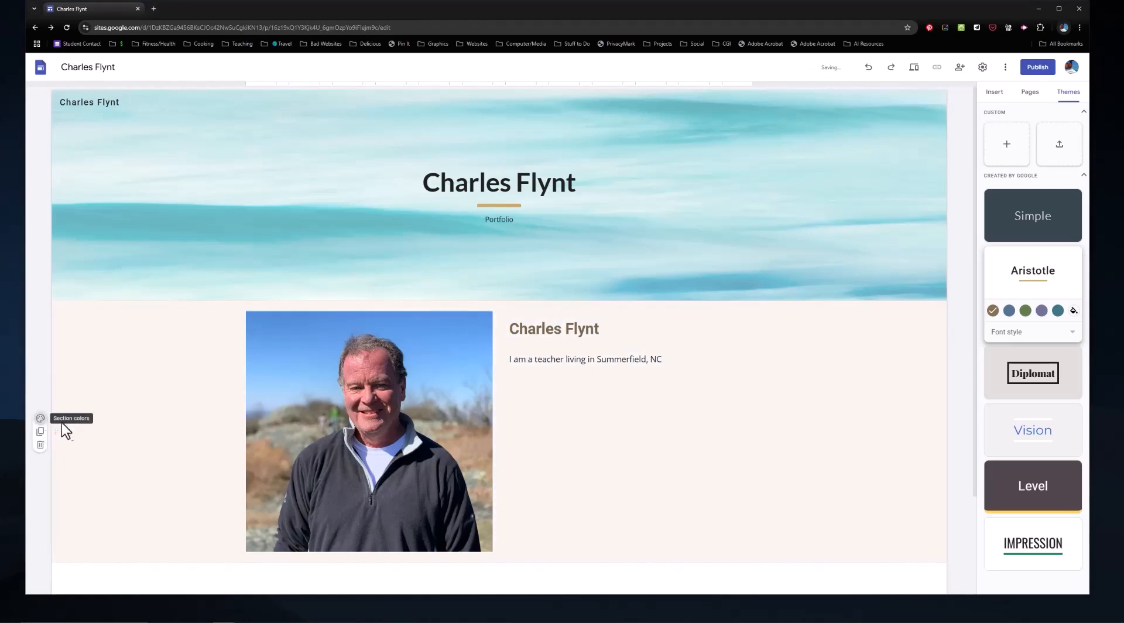
{"action": "left_click", "coordinate": [41, 418]}
{"action": "left_click", "coordinate": [90, 480]}
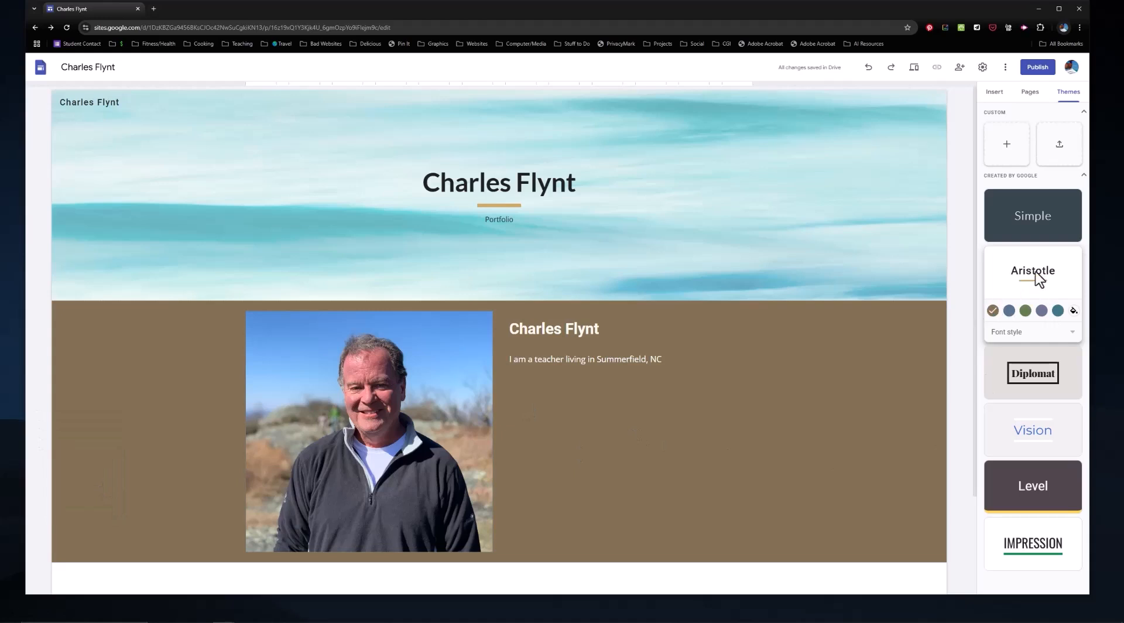
Step: Try other color variants of the Aristotle theme, and the Diplomat theme in its navy, red, green and purple variants
{"action": "left_click", "coordinate": [1008, 311]}
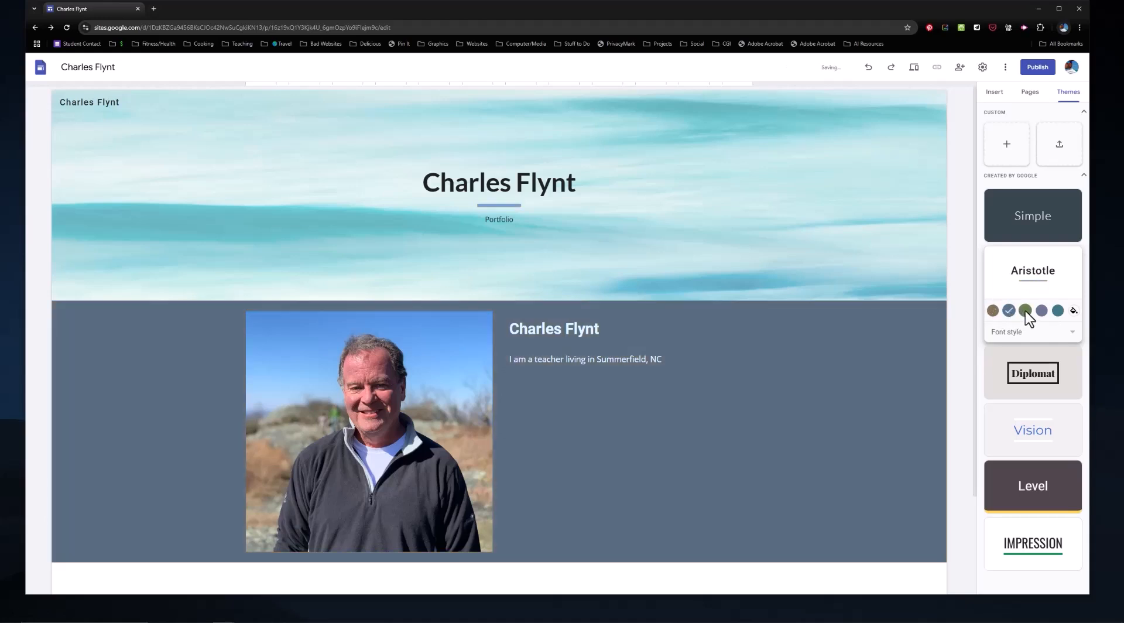
{"action": "left_click", "coordinate": [1043, 311]}
{"action": "left_click", "coordinate": [1046, 373]}
{"action": "left_click", "coordinate": [1009, 368]}
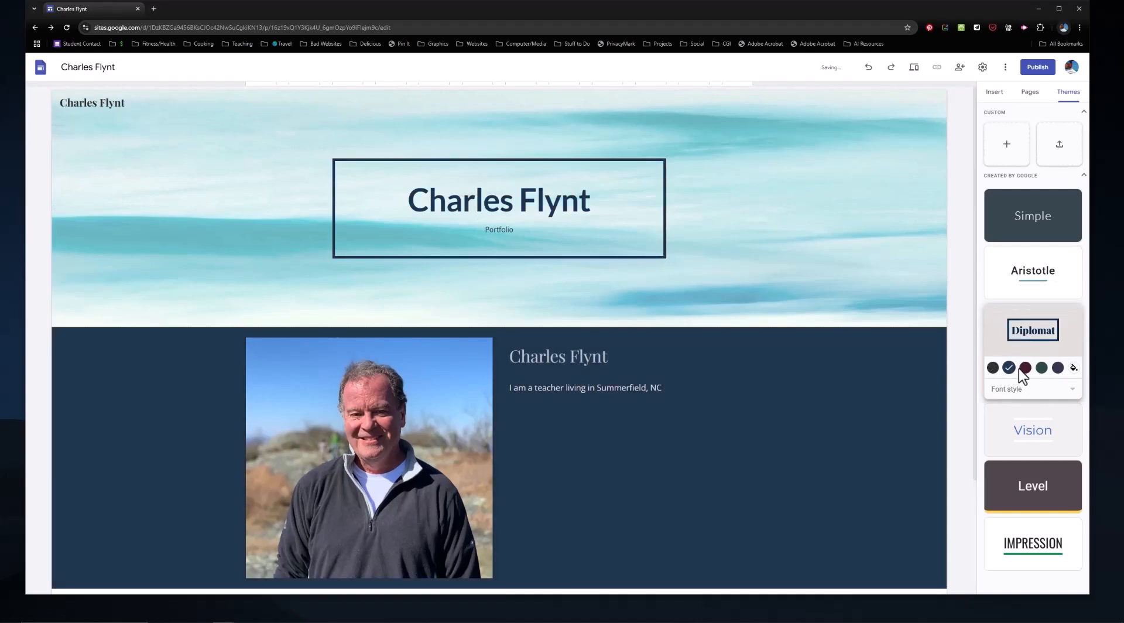
{"action": "left_click", "coordinate": [1025, 367]}
{"action": "left_click", "coordinate": [1042, 368]}
{"action": "left_click", "coordinate": [1058, 368]}
Step: Try the Vision theme with its pink color and the Level theme on the site
{"action": "left_click", "coordinate": [1038, 430]}
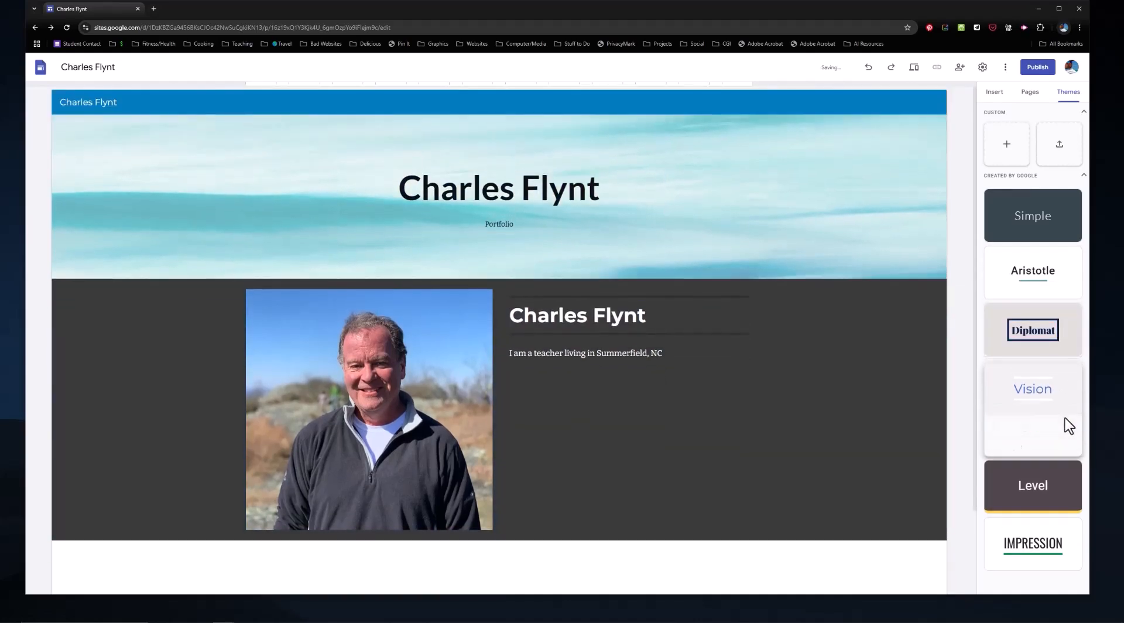
{"action": "left_click", "coordinate": [1008, 424]}
{"action": "left_click", "coordinate": [1021, 482]}
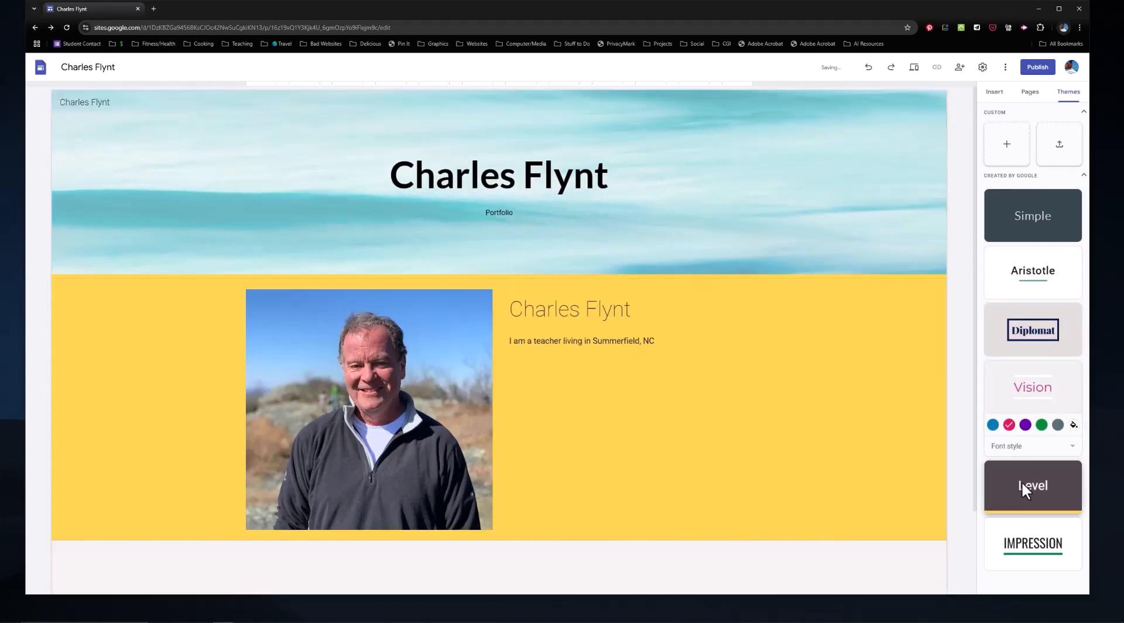
Step: Apply the Impression theme to the site with its slate blue-gray color
{"action": "left_click", "coordinate": [1048, 547]}
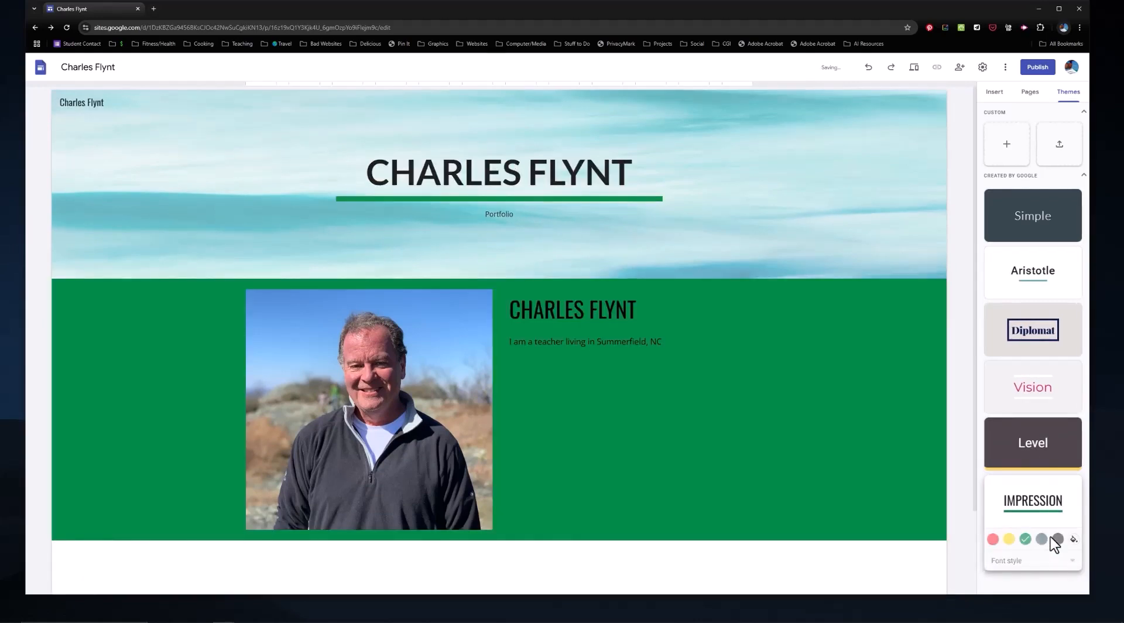
{"action": "left_click", "coordinate": [1043, 539]}
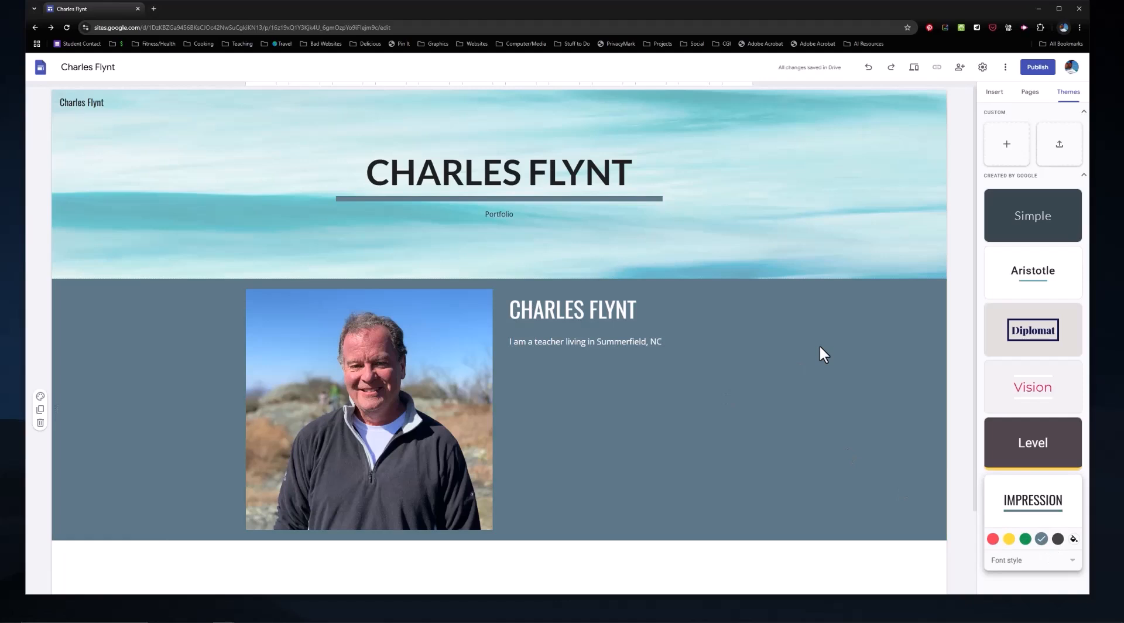
Step: Add a new page named Portfolio to the site
{"action": "left_click", "coordinate": [1032, 93]}
{"action": "mouse_move", "coordinate": [1033, 574]}
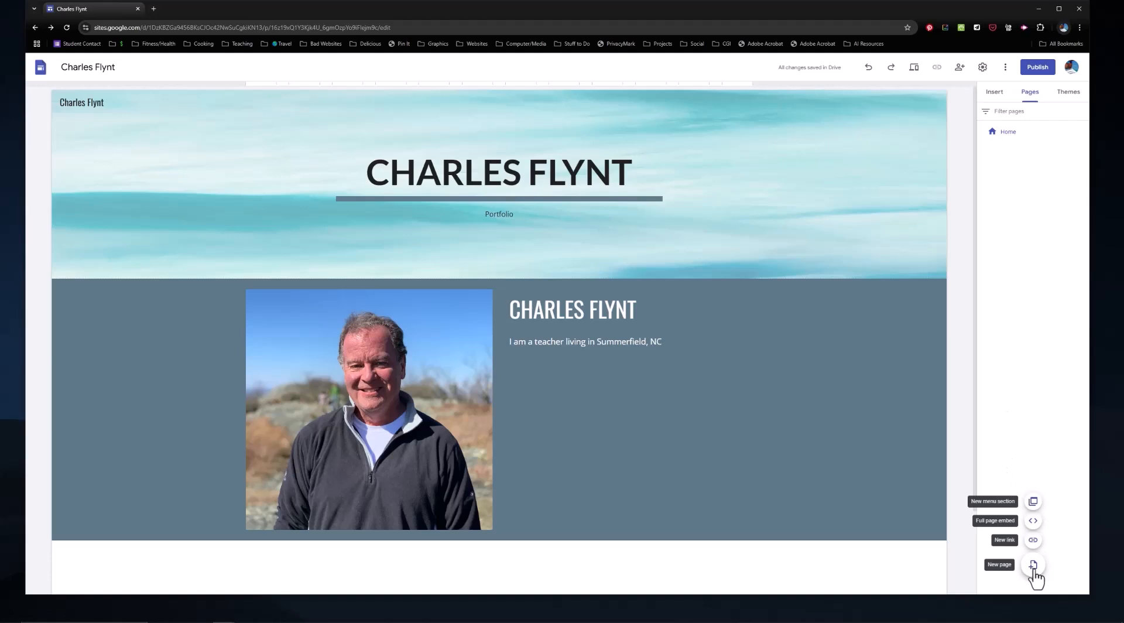
{"action": "left_click", "coordinate": [1034, 569]}
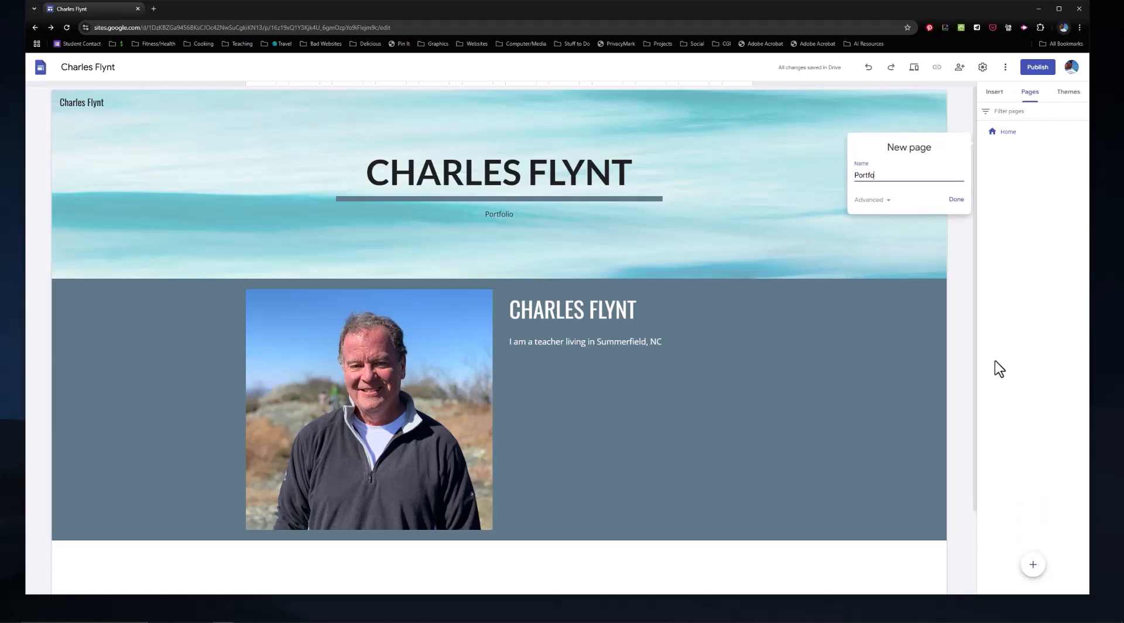
{"action": "left_click", "coordinate": [956, 199]}
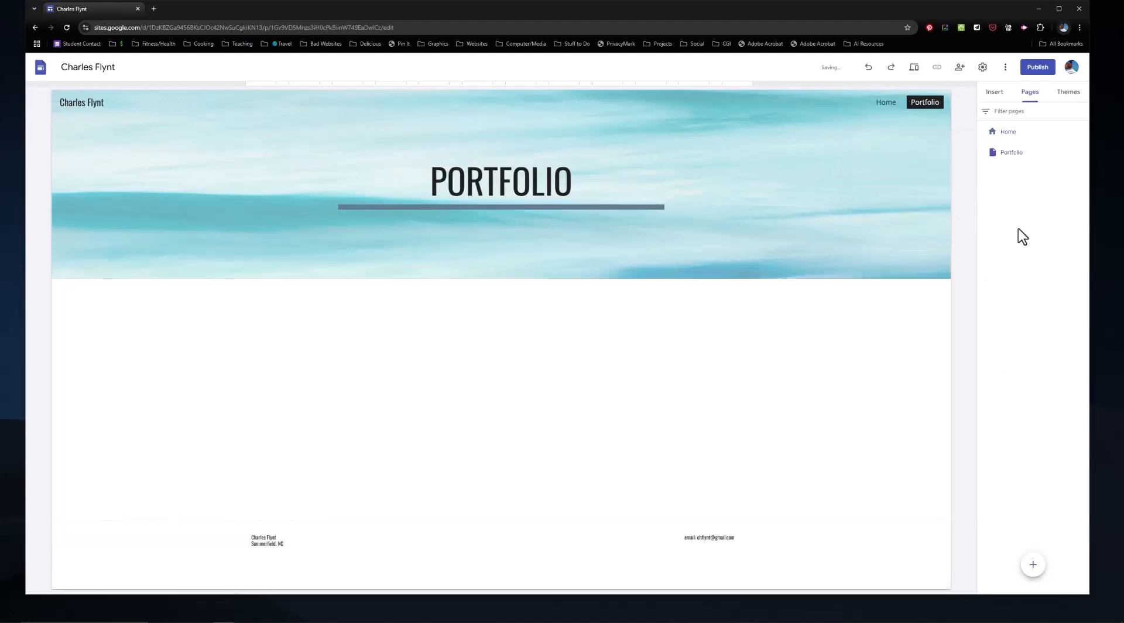
Step: Check the site navigation by switching back and forth between the Home and Portfolio pages, ending on Portfolio
{"action": "left_click", "coordinate": [885, 109]}
{"action": "left_click", "coordinate": [913, 111]}
{"action": "left_click", "coordinate": [882, 112]}
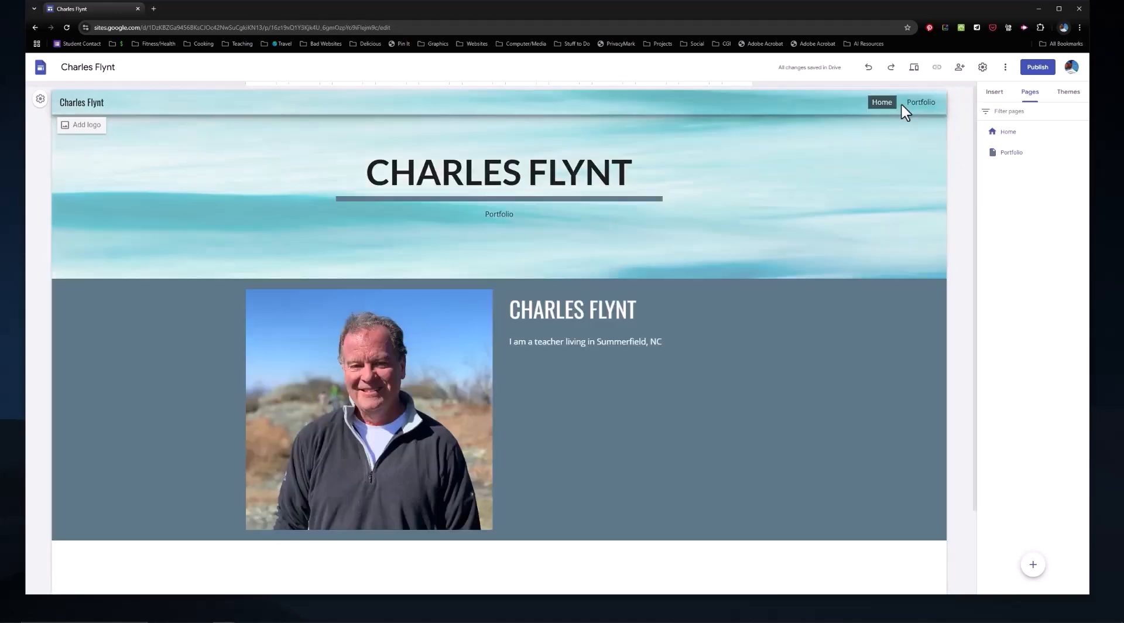
{"action": "left_click", "coordinate": [923, 111]}
{"action": "left_click", "coordinate": [882, 111]}
{"action": "left_click", "coordinate": [927, 111]}
{"action": "left_click", "coordinate": [887, 113]}
{"action": "left_click", "coordinate": [922, 104]}
{"action": "left_click", "coordinate": [886, 104]}
{"action": "left_click", "coordinate": [921, 104]}
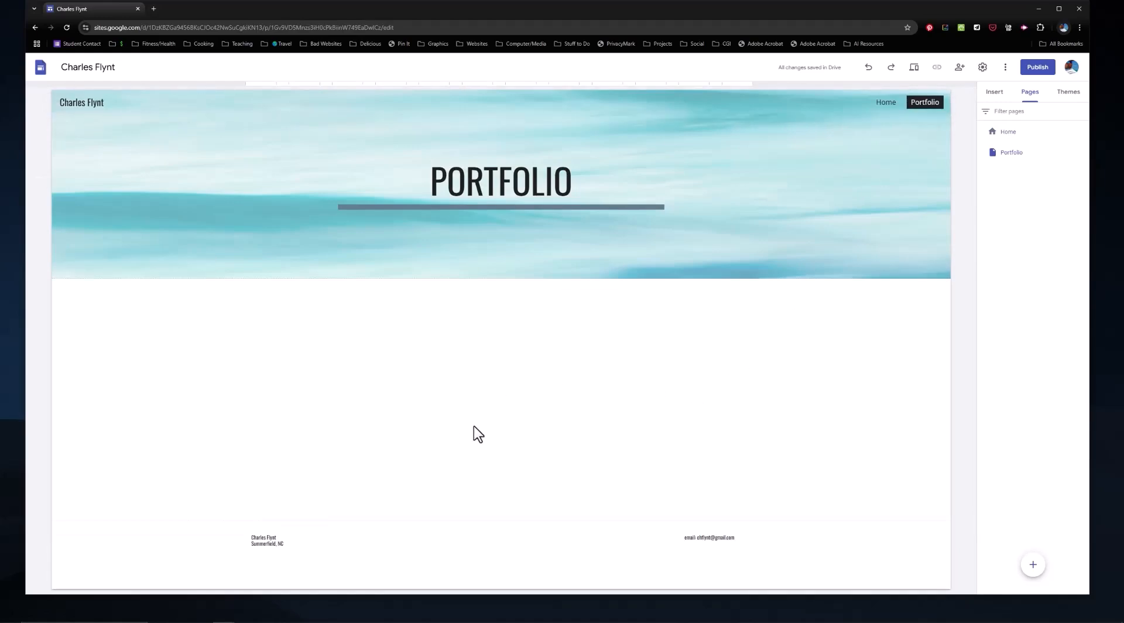
Step: Insert the content block with three captioned image columns below the Portfolio page's header
{"action": "mouse_move", "coordinate": [274, 550]}
{"action": "left_click", "coordinate": [994, 92]}
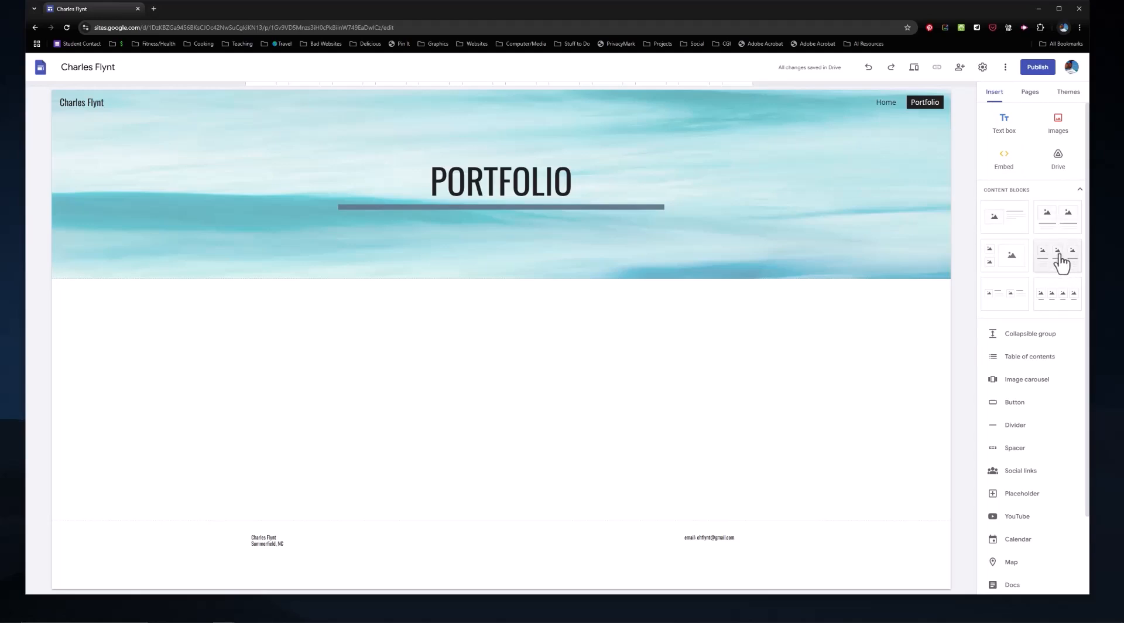
{"action": "left_click_drag", "start_coordinate": [1057, 261], "coordinate": [469, 371]}
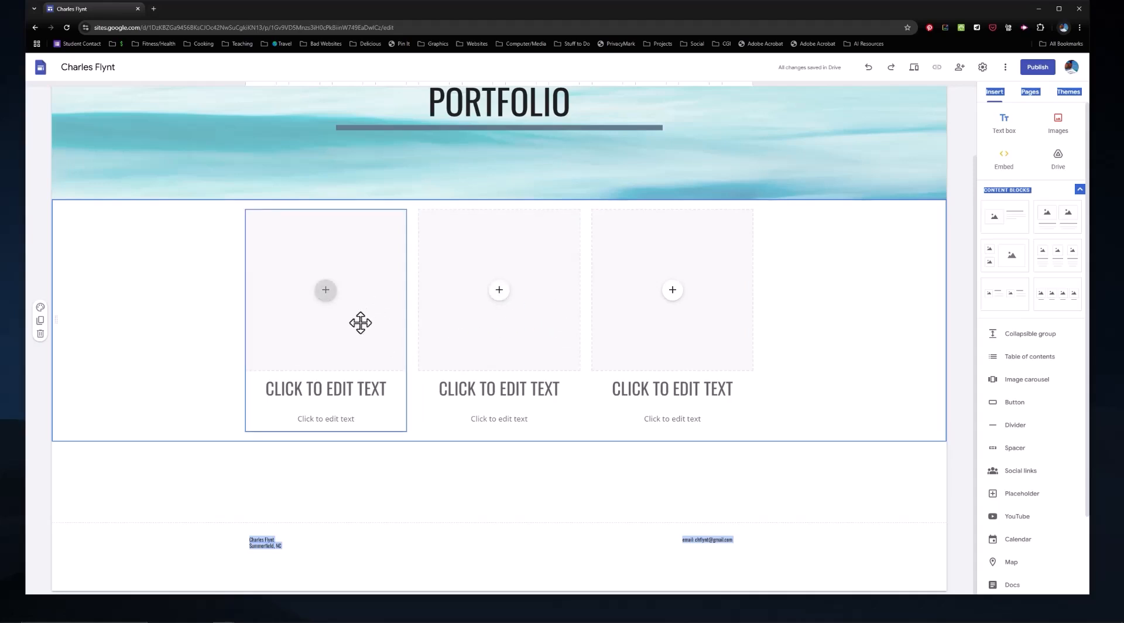
Step: Delete the block's third column and move the second column into its place
{"action": "left_click", "coordinate": [648, 323]}
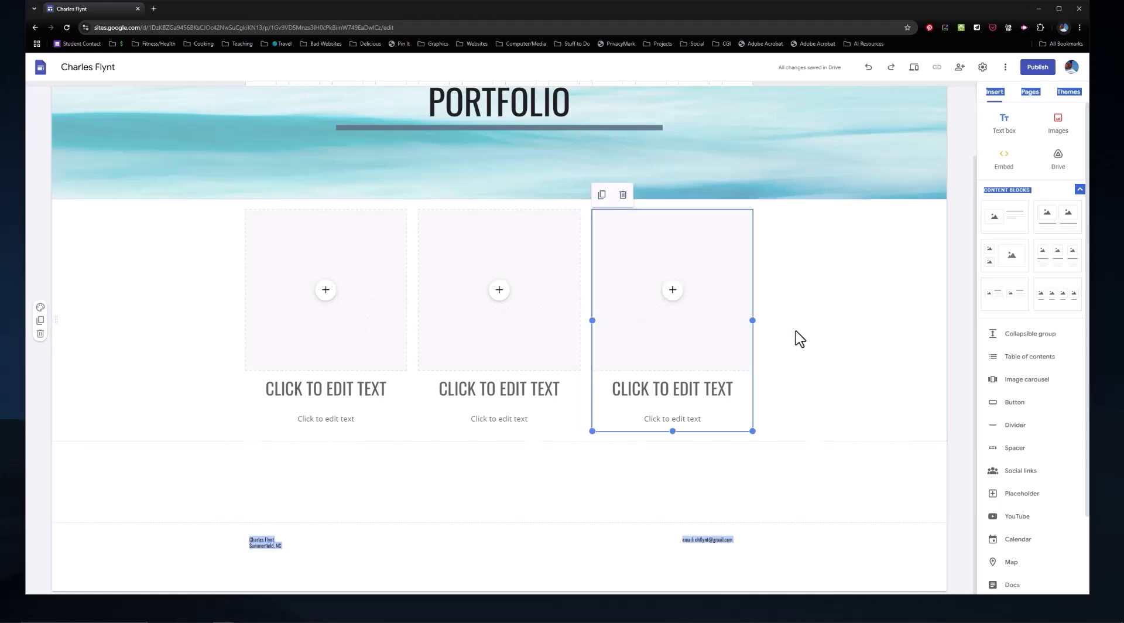
{"action": "key", "text": "Delete"}
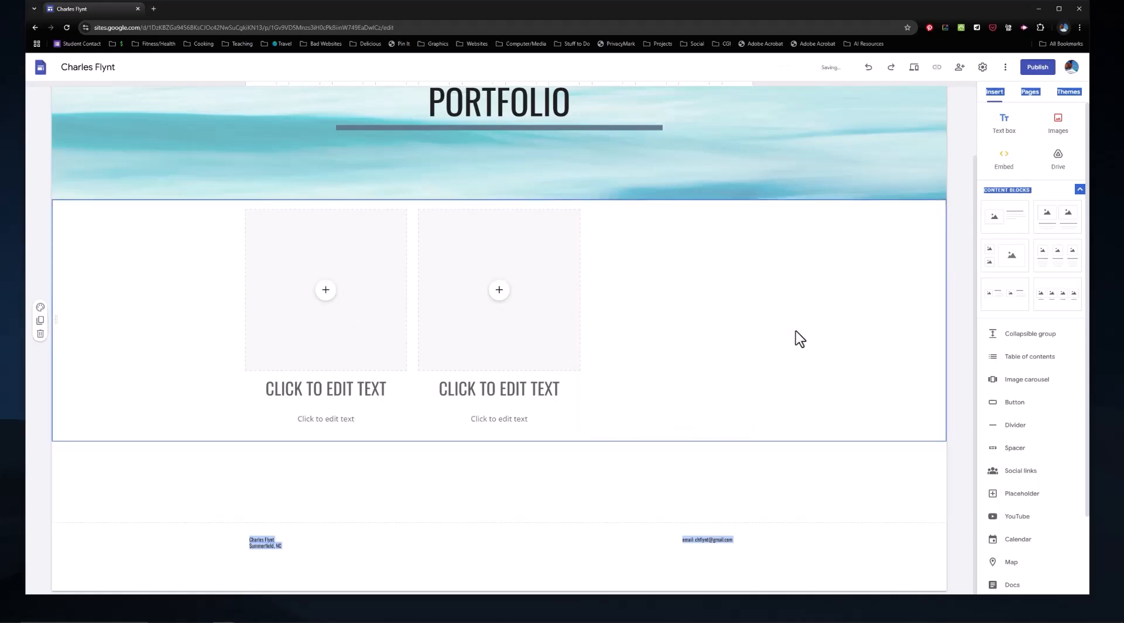
{"action": "left_click", "coordinate": [530, 337]}
{"action": "left_click_drag", "start_coordinate": [530, 337], "coordinate": [685, 334]}
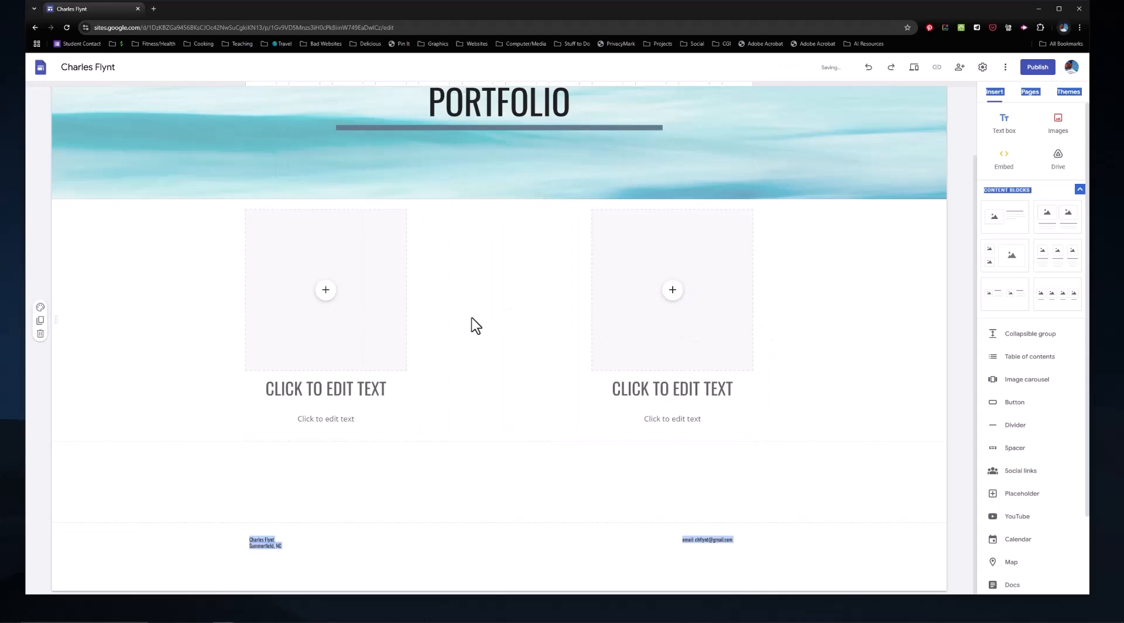
Step: Upload aprtmentNightRender_01 from the UrbanApartment renderoutput folder into the first column's image placeholder
{"action": "left_click", "coordinate": [384, 354]}
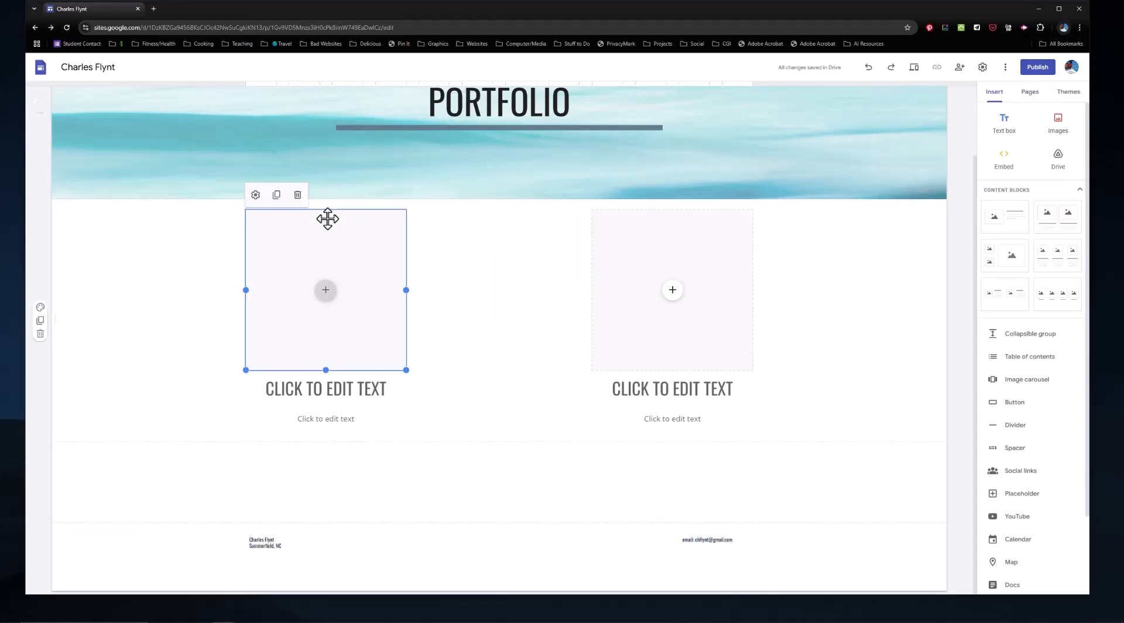
{"action": "left_click", "coordinate": [326, 295]}
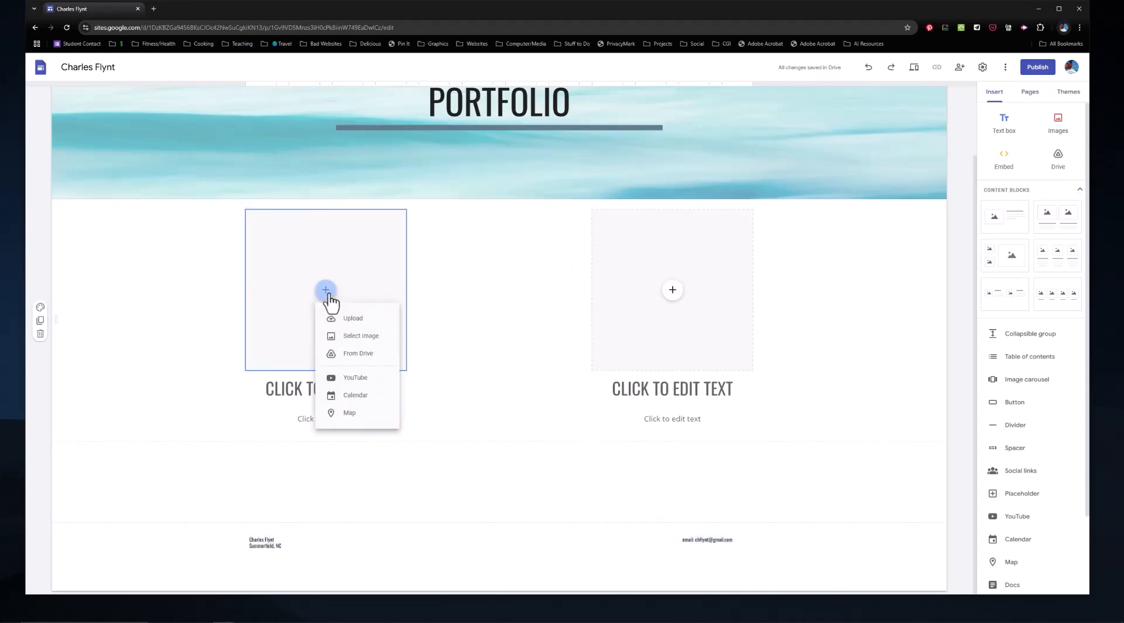
{"action": "left_click", "coordinate": [363, 321]}
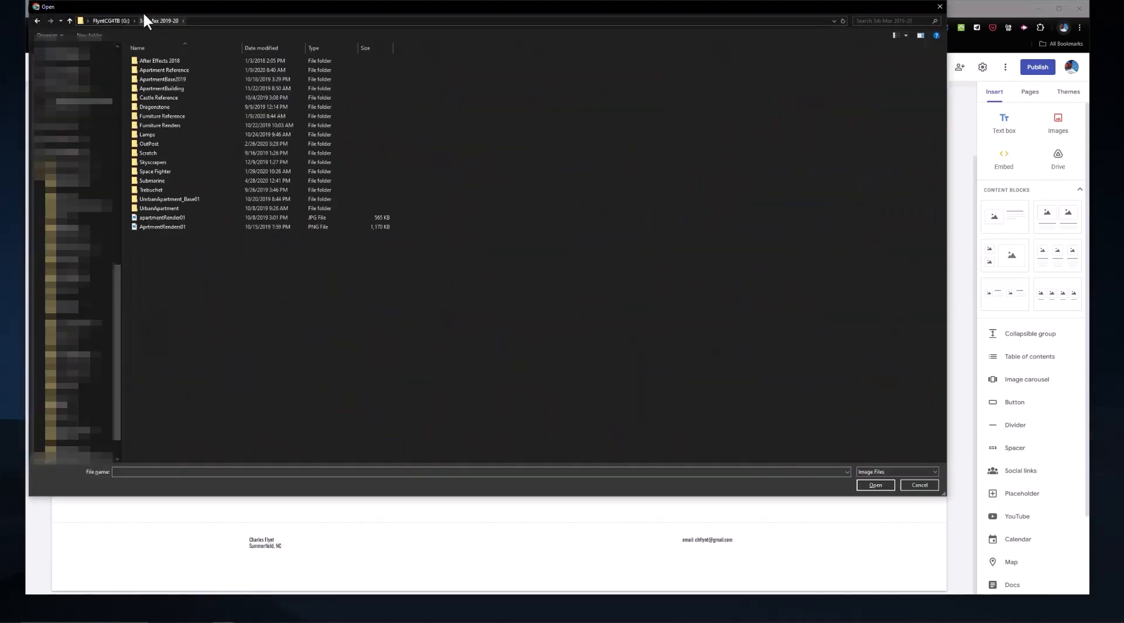
{"action": "double_click", "coordinate": [135, 209]}
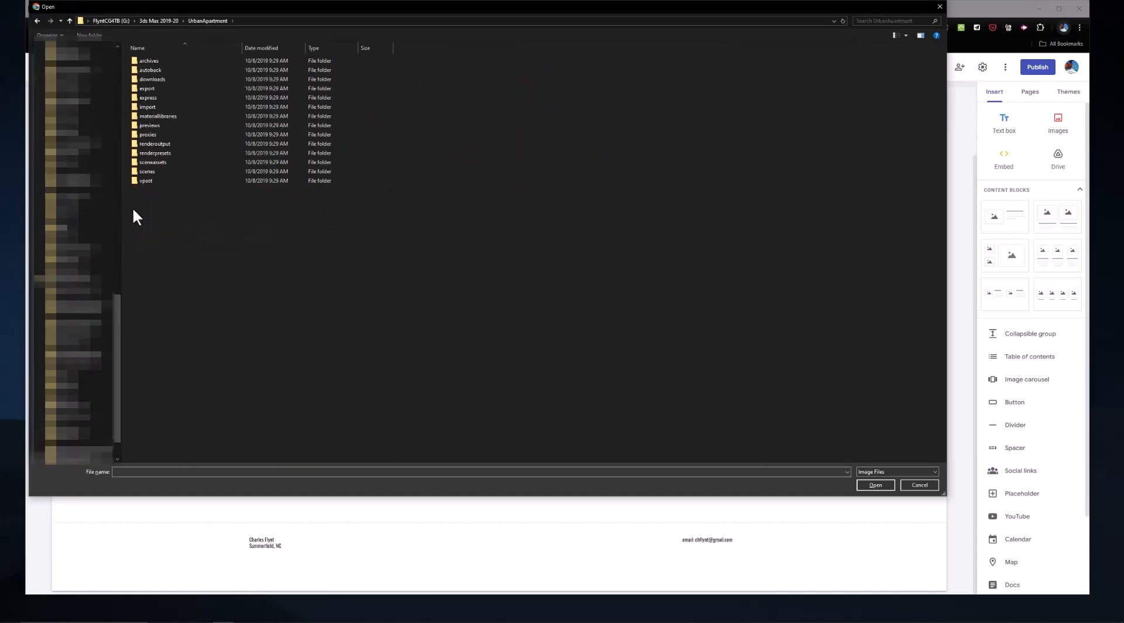
{"action": "double_click", "coordinate": [132, 143]}
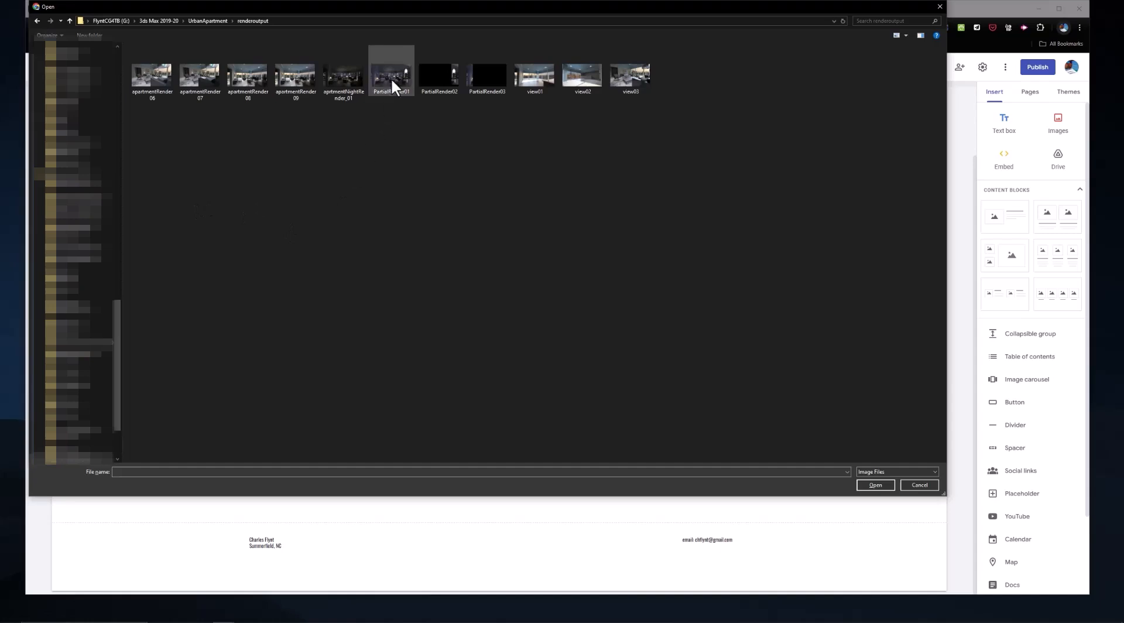
{"action": "left_click", "coordinate": [358, 75]}
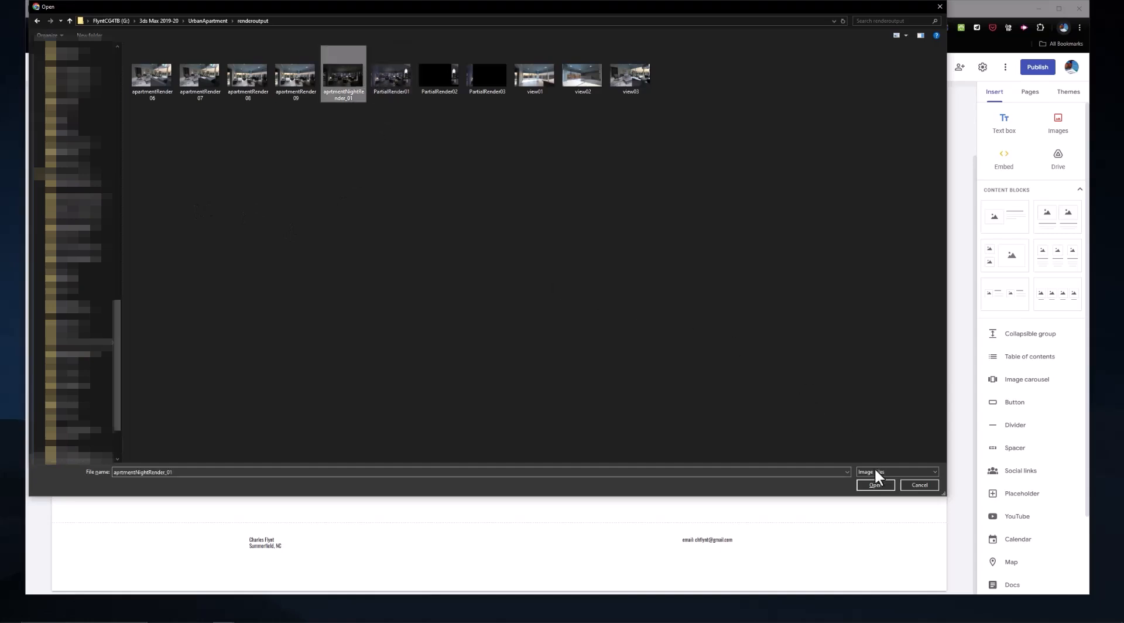
{"action": "left_click", "coordinate": [874, 484]}
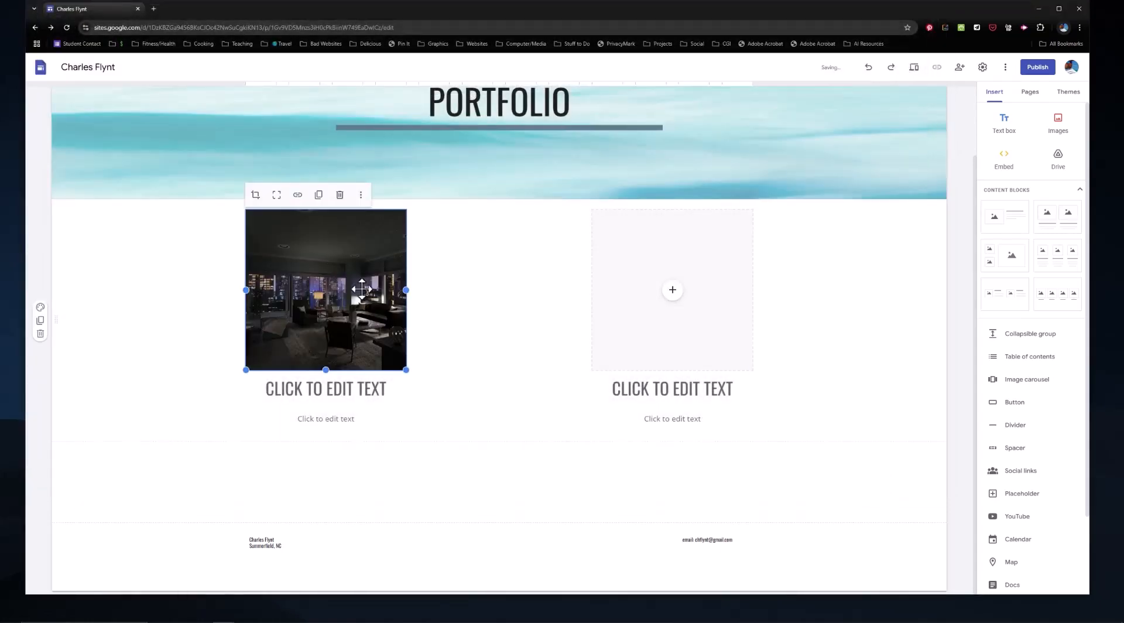
Step: Set the heading under the apartment image to ARCHITECTURE
{"action": "left_click", "coordinate": [401, 384]}
{"action": "left_click", "coordinate": [388, 389]}
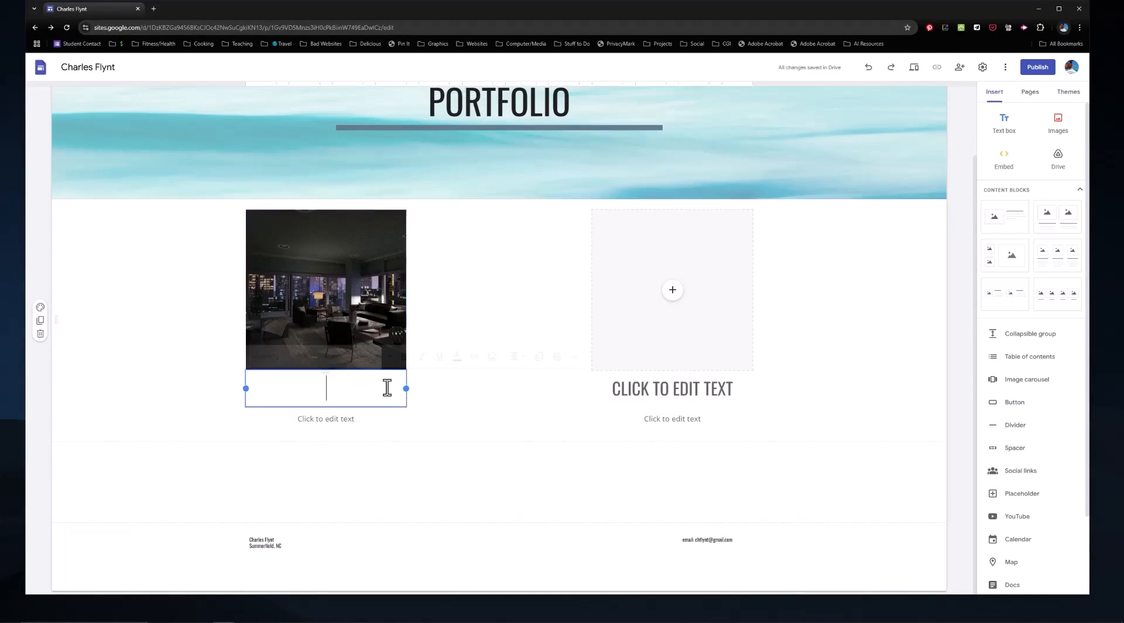
{"action": "type", "text": "AR"}
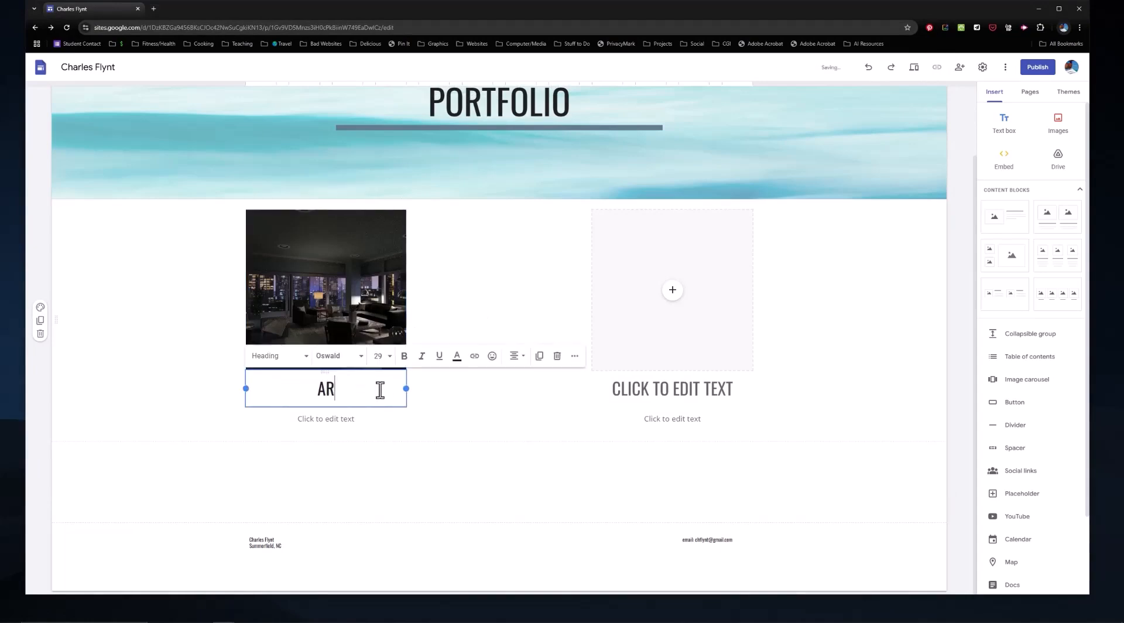
{"action": "type", "text": "CHITECTURE"}
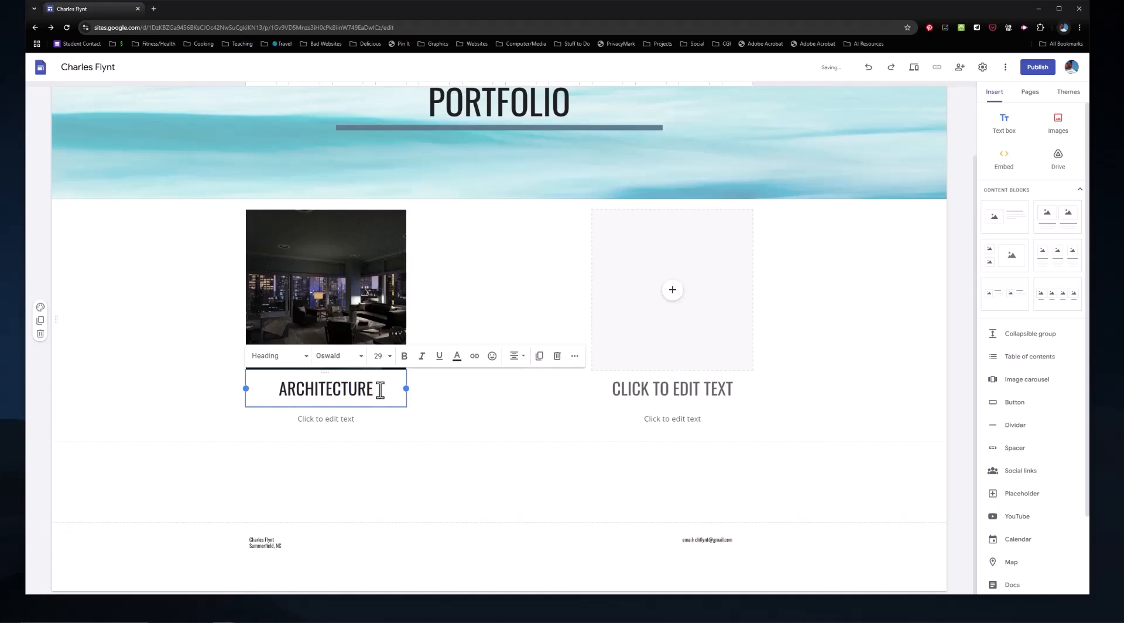
Step: Blank out the placeholder description text beneath the ARCHITECTURE heading
{"action": "left_click", "coordinate": [392, 417]}
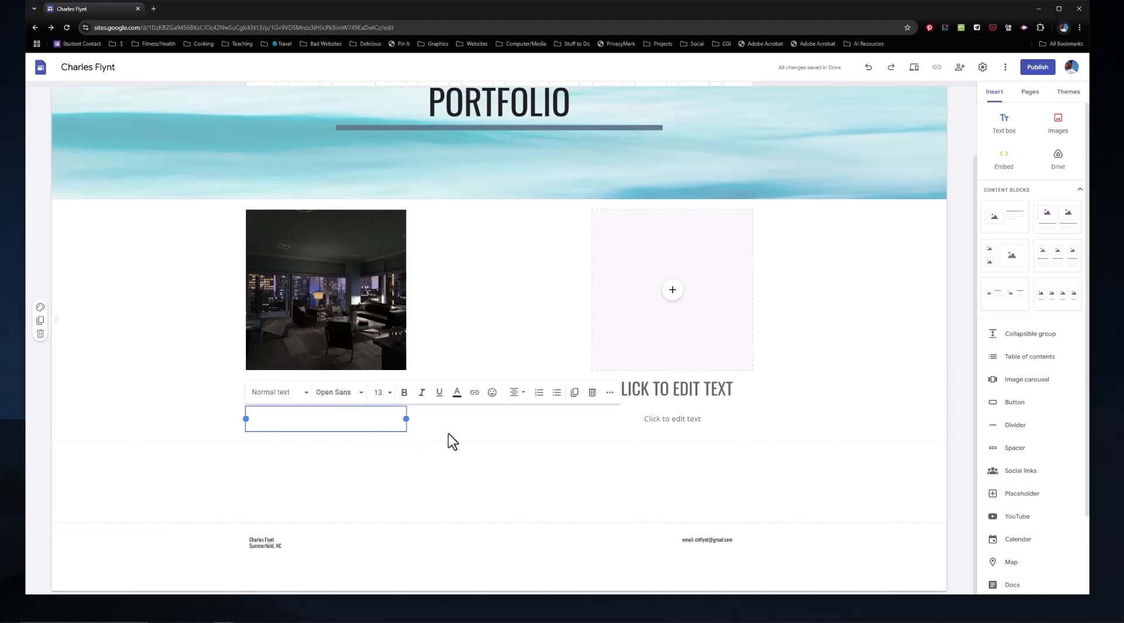
{"action": "left_click", "coordinate": [462, 434]}
{"action": "left_click", "coordinate": [387, 417]}
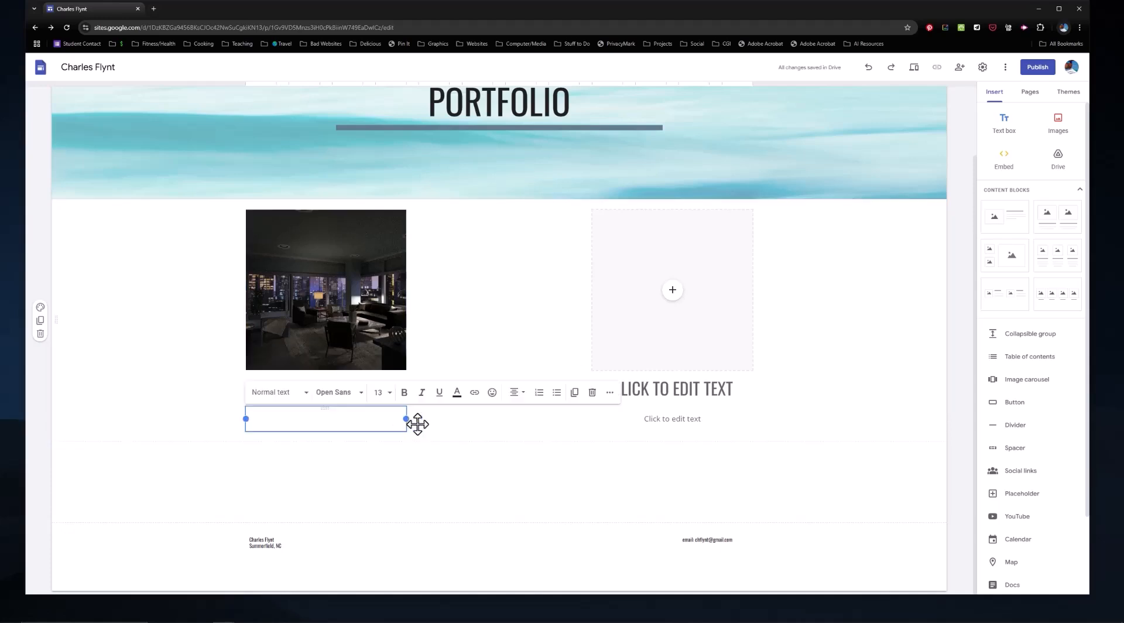
{"action": "left_click", "coordinate": [593, 394]}
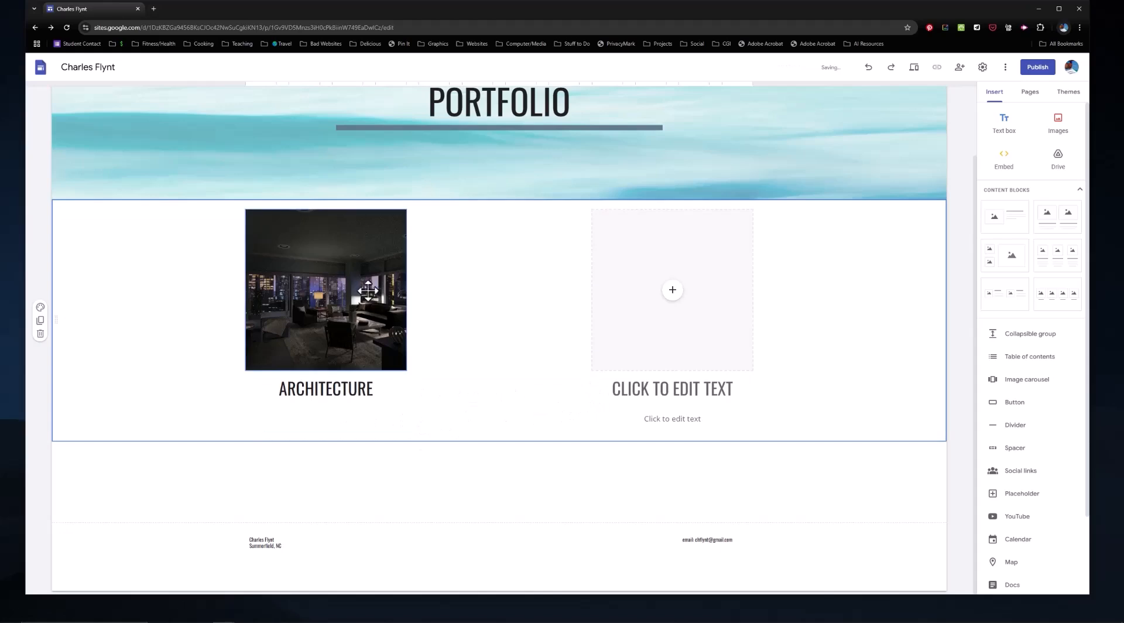
Step: Set the heading under the second column's image placeholder to BELL RINGERS
{"action": "left_click", "coordinate": [673, 292]}
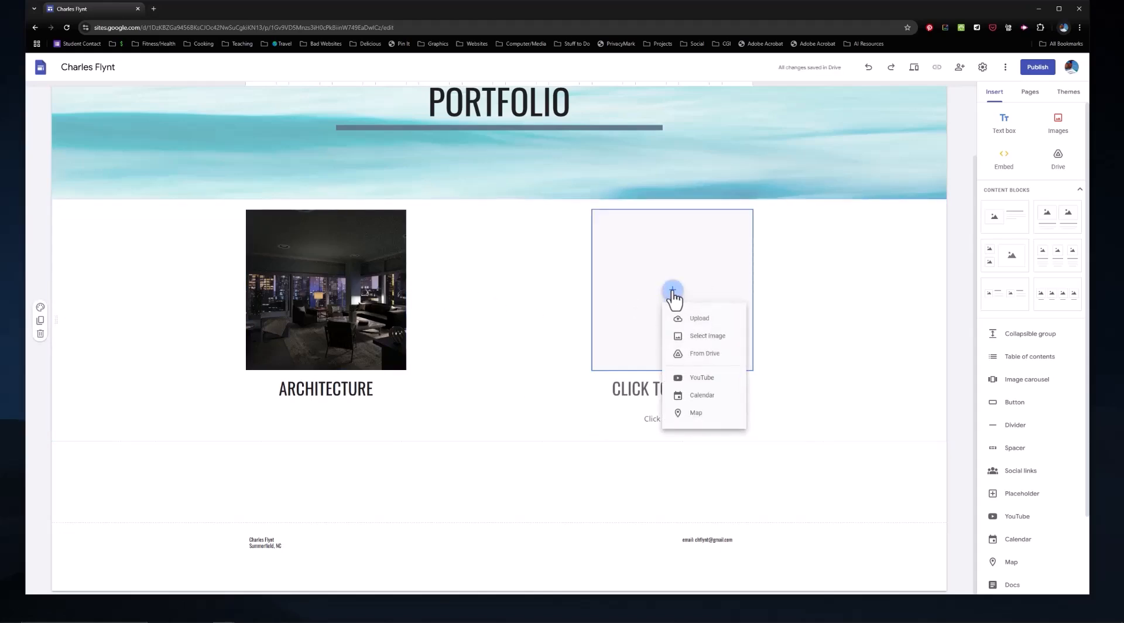
{"action": "left_click", "coordinate": [710, 322]}
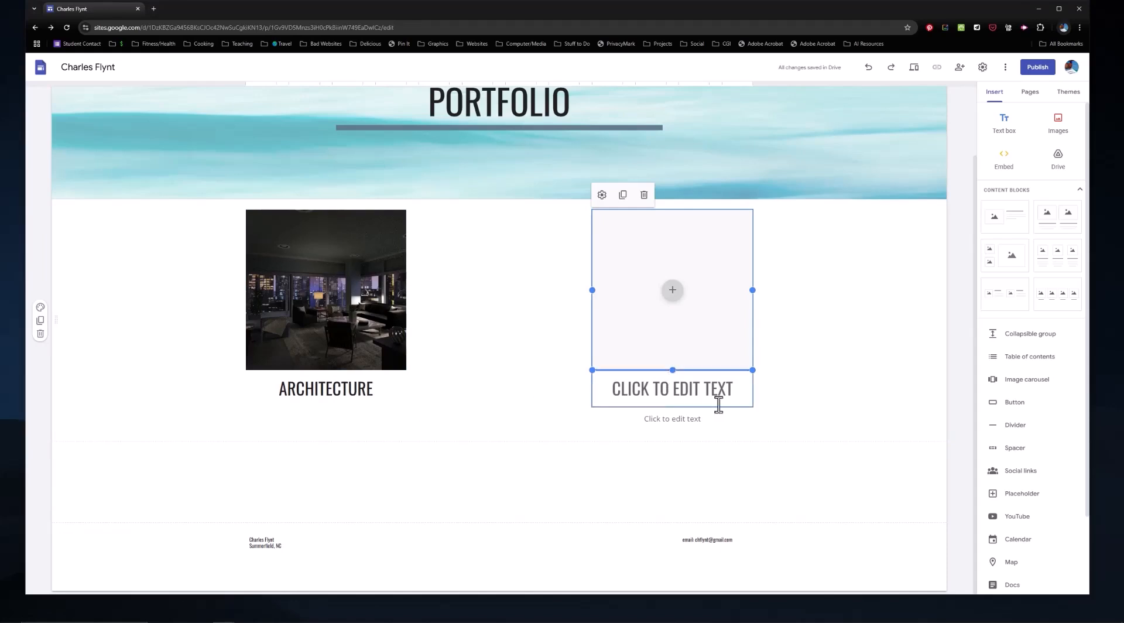
{"action": "left_click", "coordinate": [733, 388]}
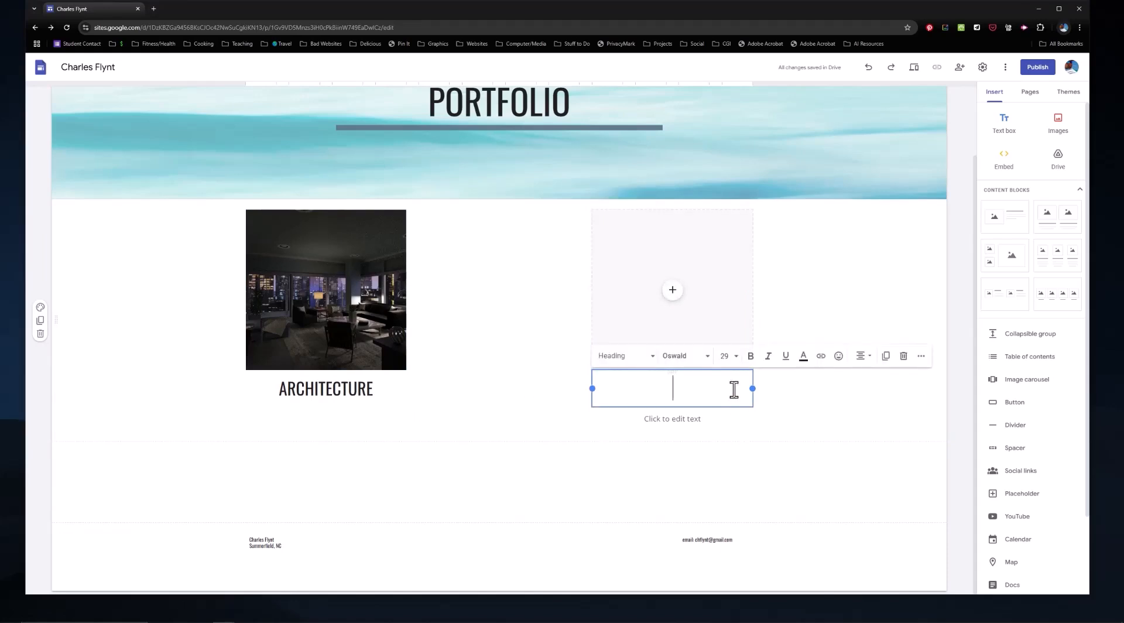
{"action": "type", "text": "BELL RINGERS"}
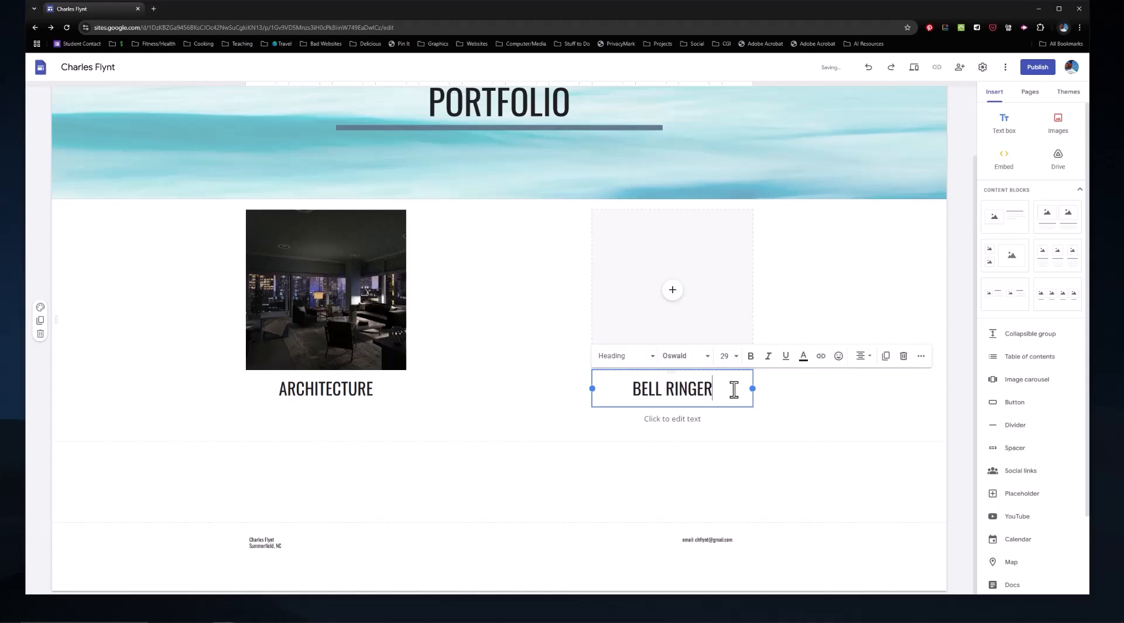
Step: Blank out the description beneath BELL RINGERS and upload Capture13 from the Pictures folder into the second column's image placeholder
{"action": "left_click", "coordinate": [740, 425]}
{"action": "left_click", "coordinate": [715, 306]}
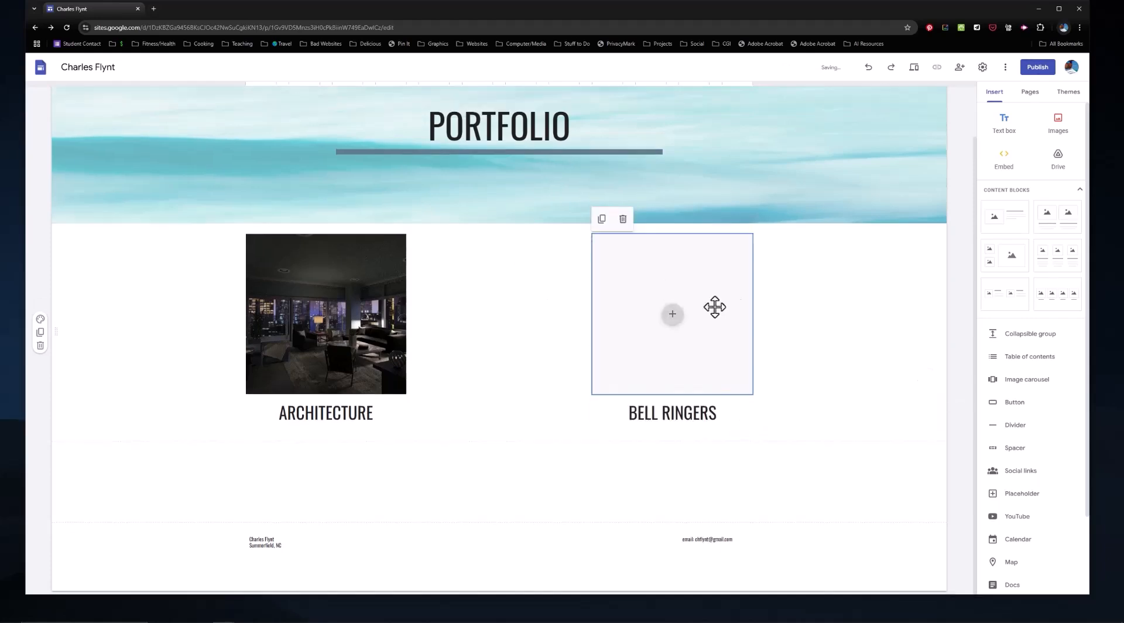
{"action": "left_click", "coordinate": [672, 315]}
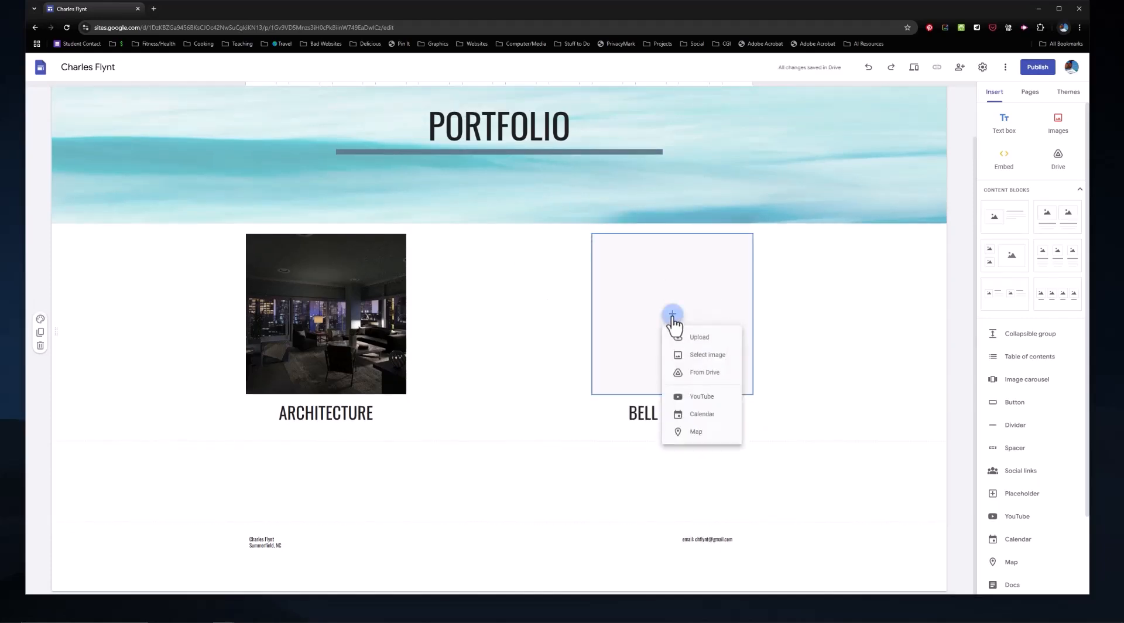
{"action": "left_click", "coordinate": [700, 345]}
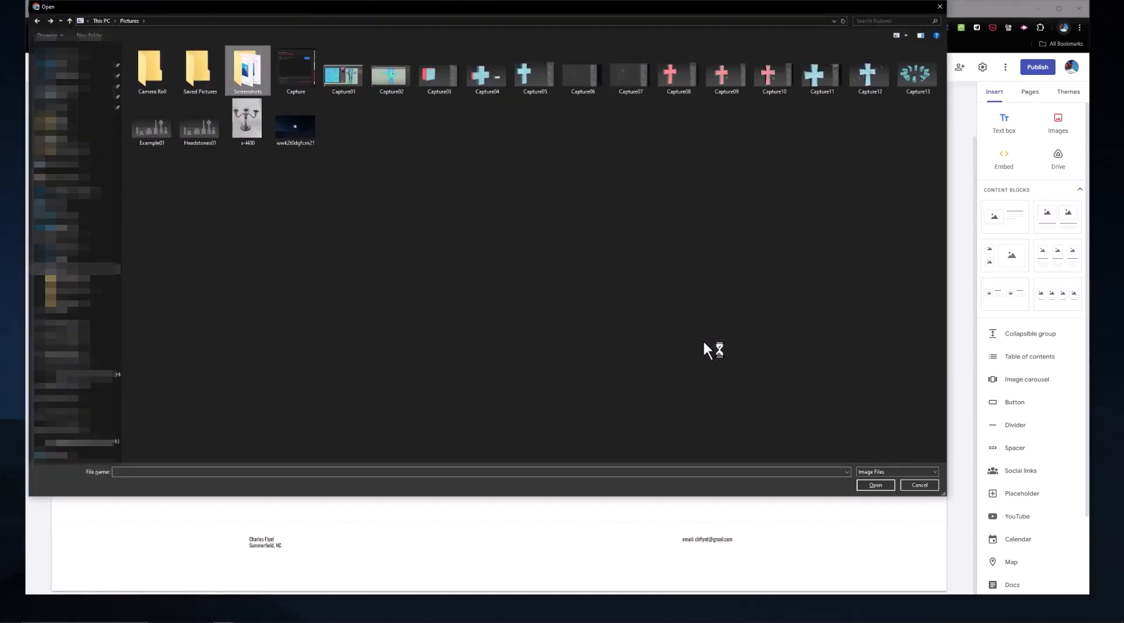
{"action": "left_click", "coordinate": [914, 76]}
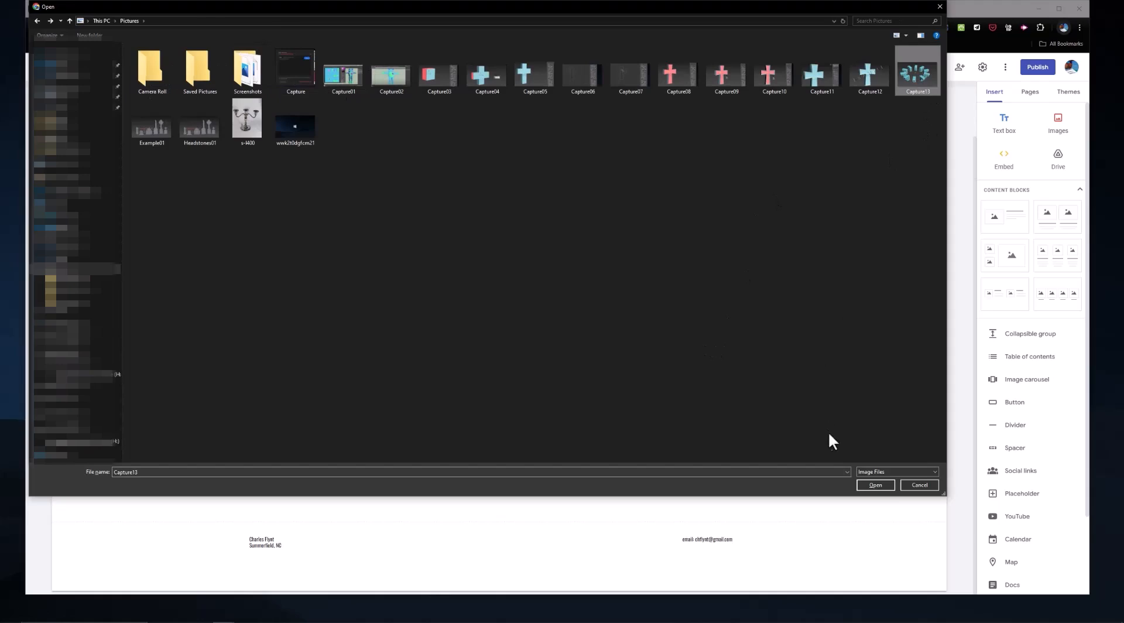
{"action": "left_click", "coordinate": [880, 485]}
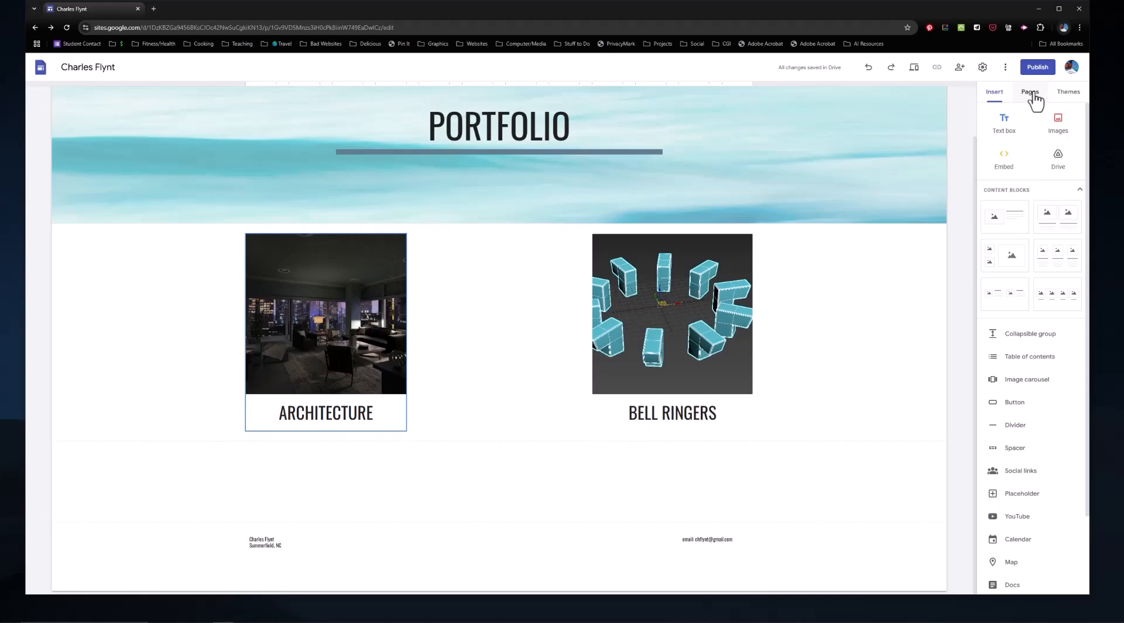
Step: Add a new page named Architecture to the site and hide it from the navigation
{"action": "left_click", "coordinate": [1032, 94]}
{"action": "left_click", "coordinate": [1031, 566]}
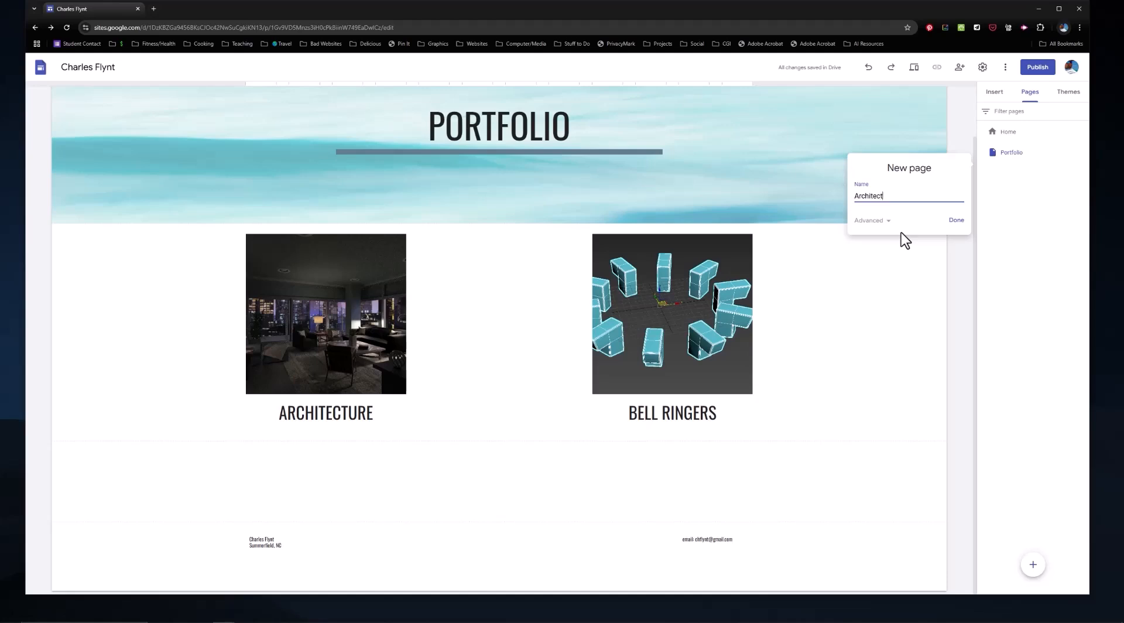
{"action": "key", "text": "Return"}
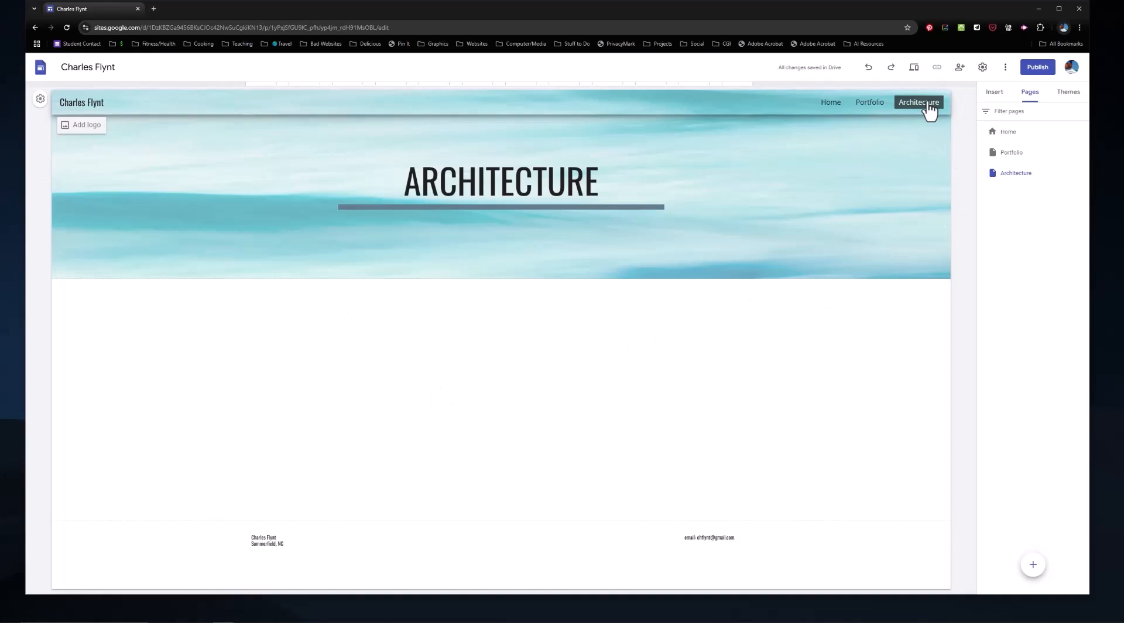
{"action": "left_click", "coordinate": [1083, 174]}
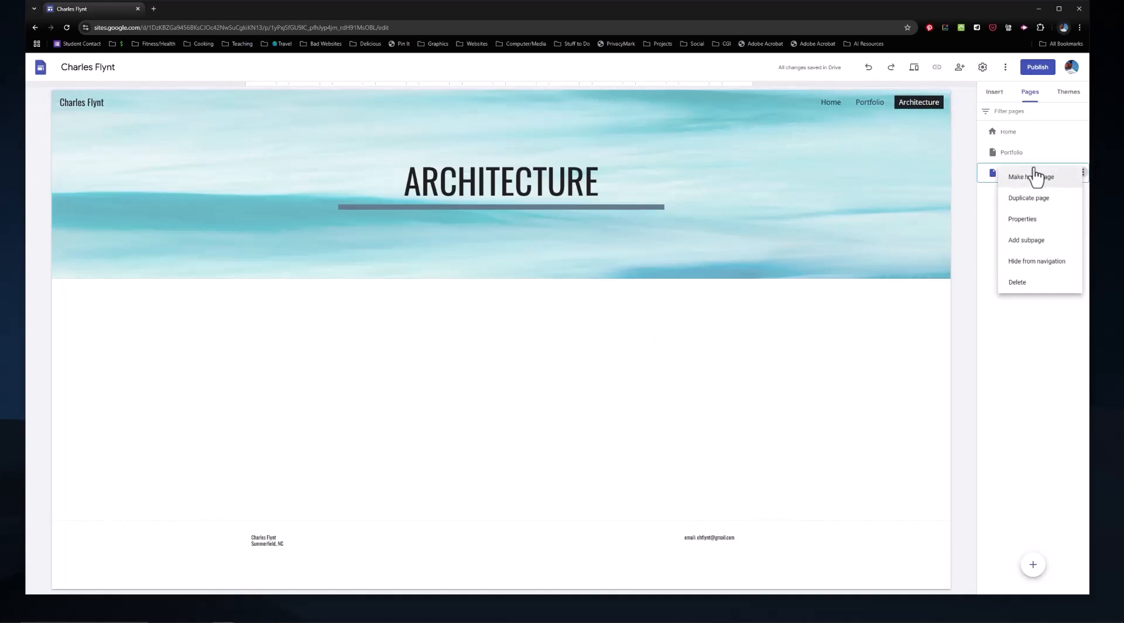
{"action": "left_click", "coordinate": [1043, 264]}
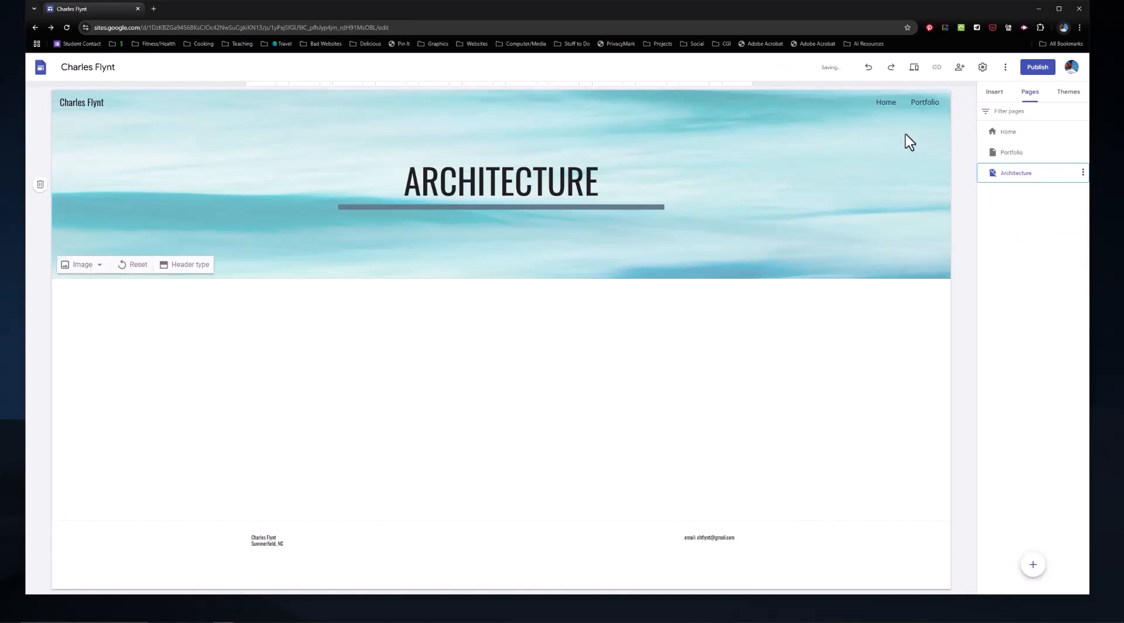
Step: Link the apartment image above ARCHITECTURE on the Portfolio page to the site's Architecture page
{"action": "left_click", "coordinate": [928, 104]}
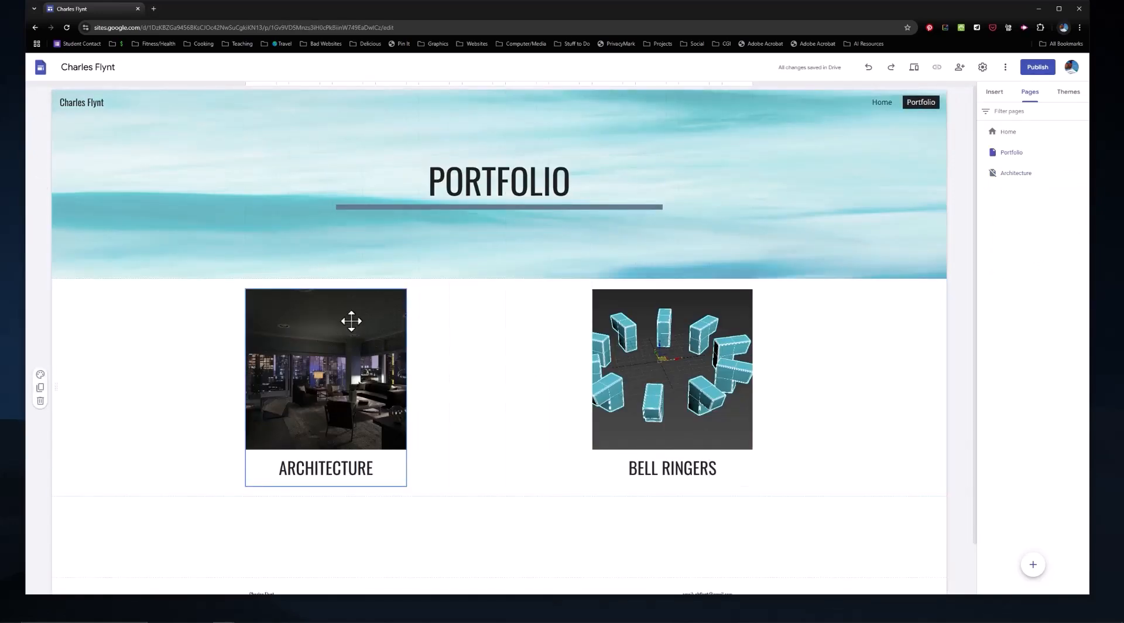
{"action": "left_click", "coordinate": [341, 323]}
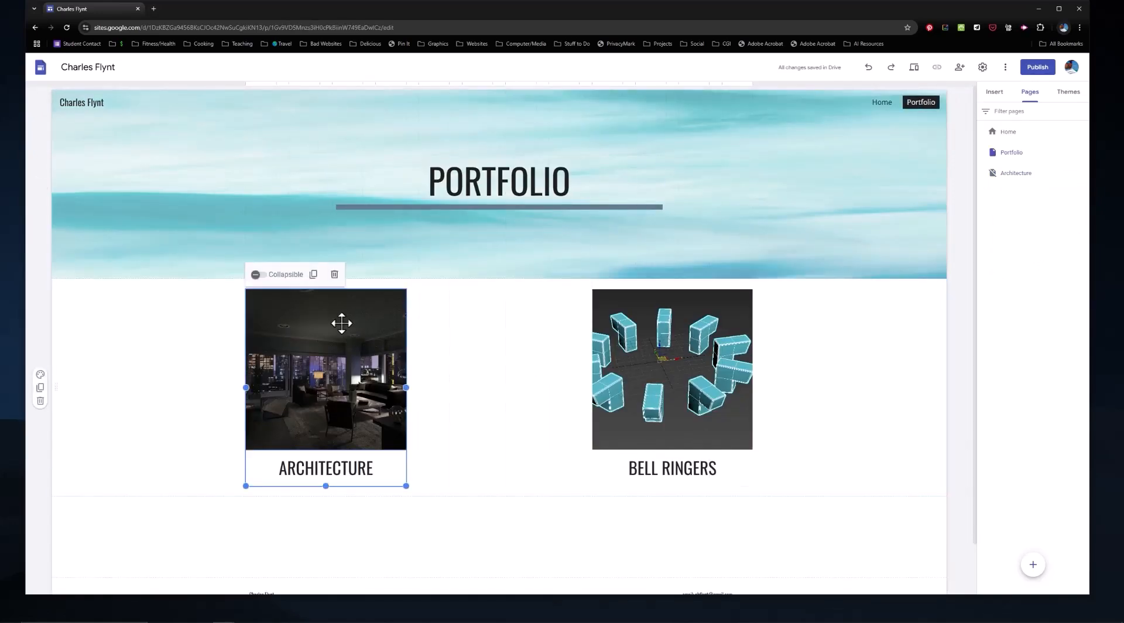
{"action": "left_click", "coordinate": [342, 323]}
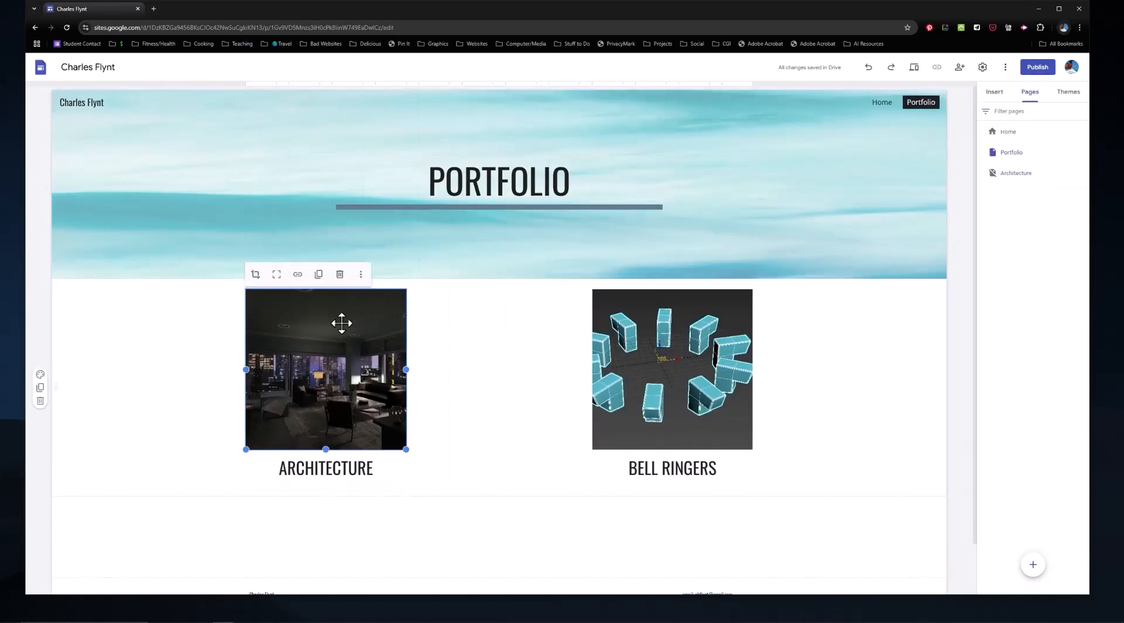
{"action": "left_click", "coordinate": [298, 274]}
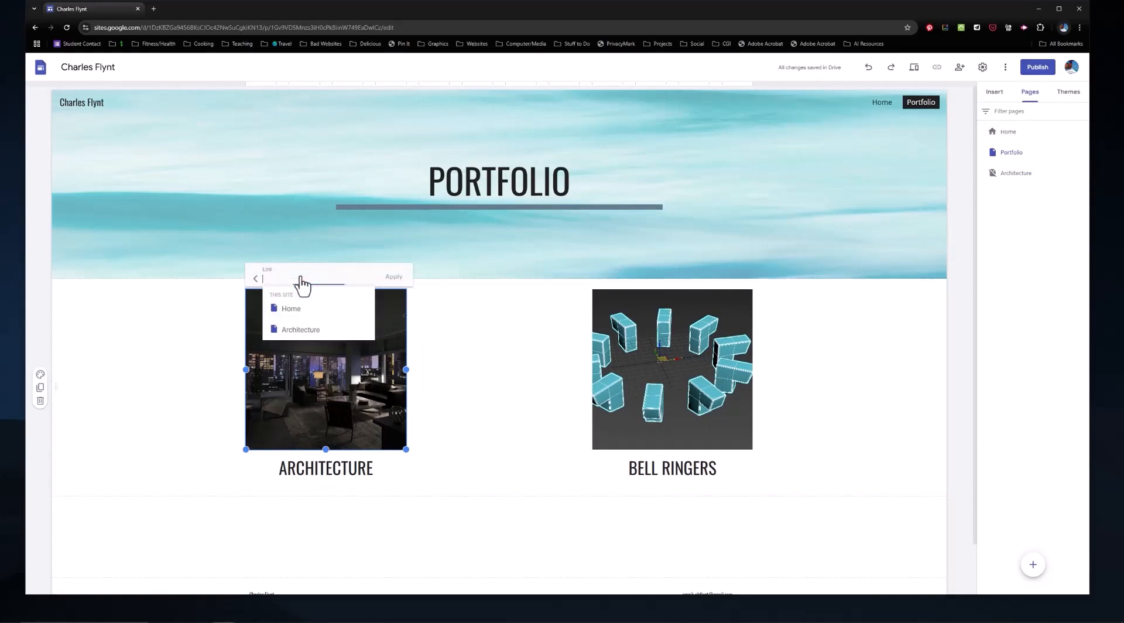
{"action": "left_click", "coordinate": [309, 329]}
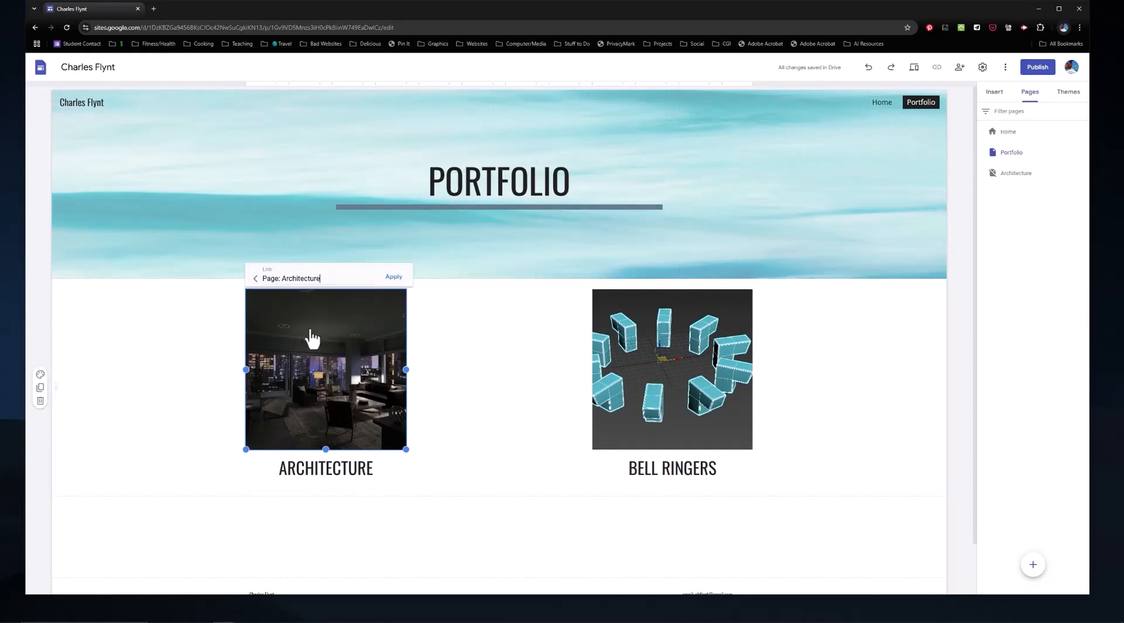
{"action": "left_click", "coordinate": [393, 277]}
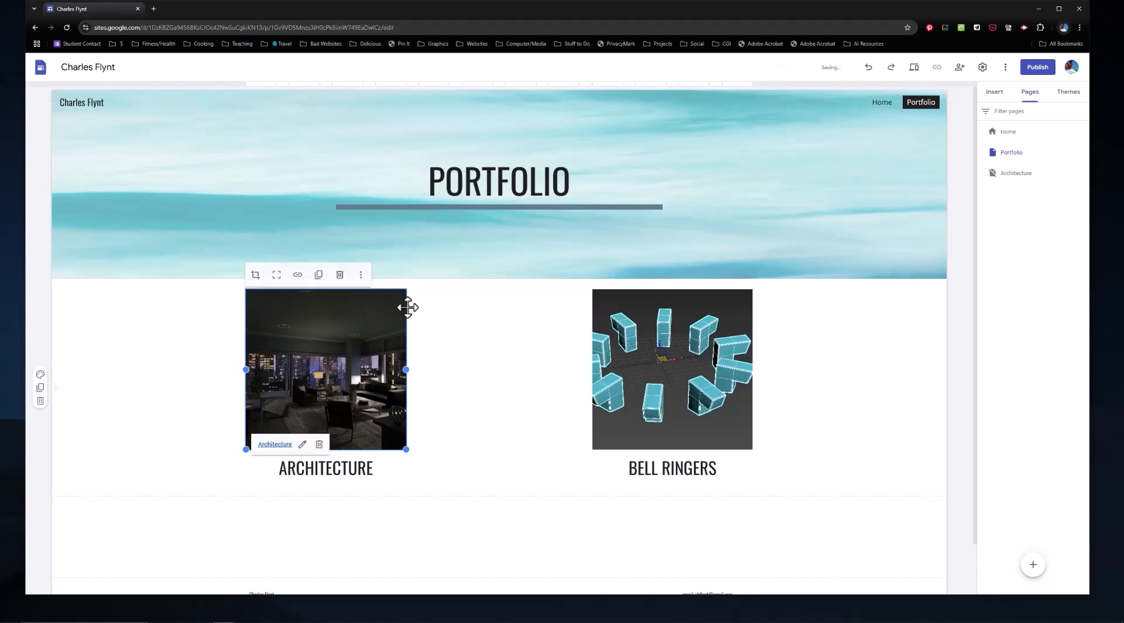
Step: Preview the site, test the apartment image's link on the Portfolio page, and return to editing
{"action": "left_click", "coordinate": [914, 67]}
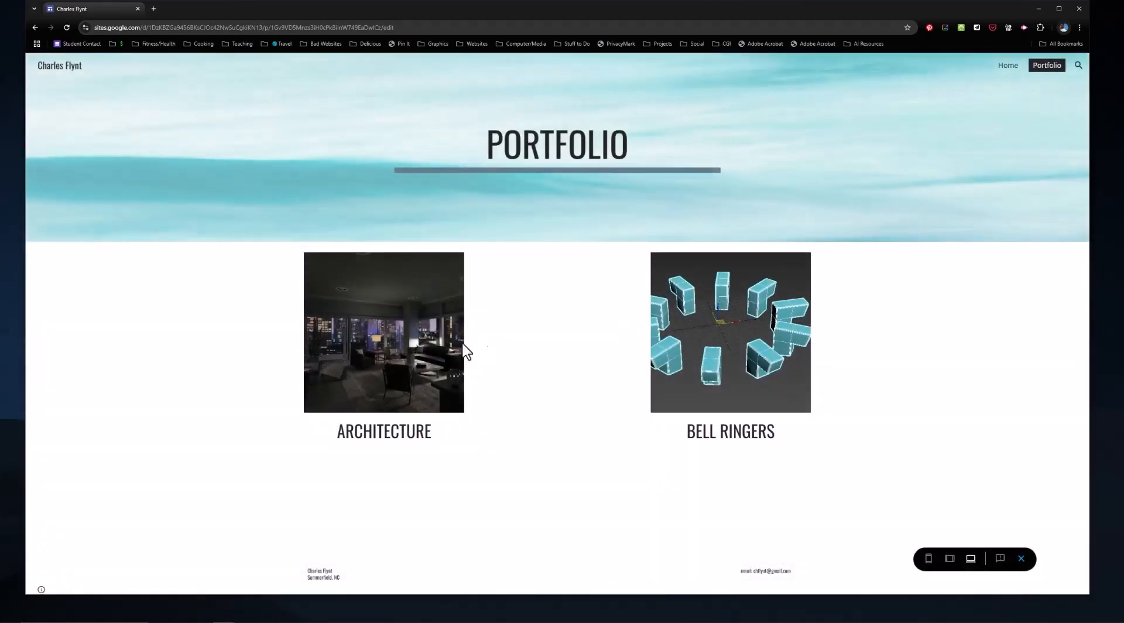
{"action": "left_click", "coordinate": [380, 322]}
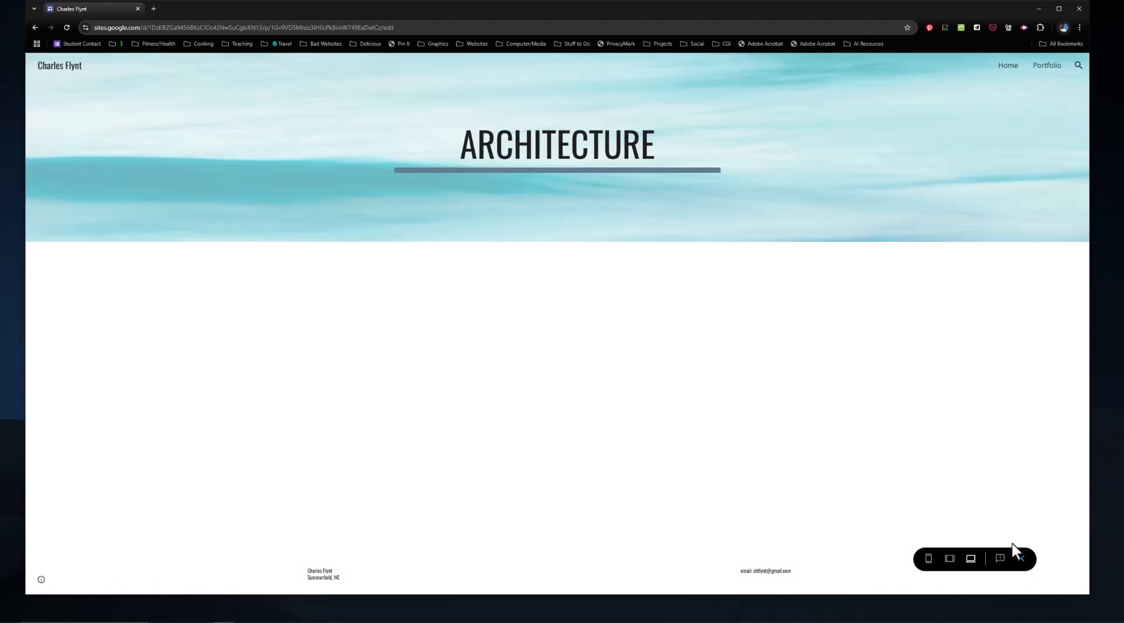
{"action": "left_click", "coordinate": [1022, 559]}
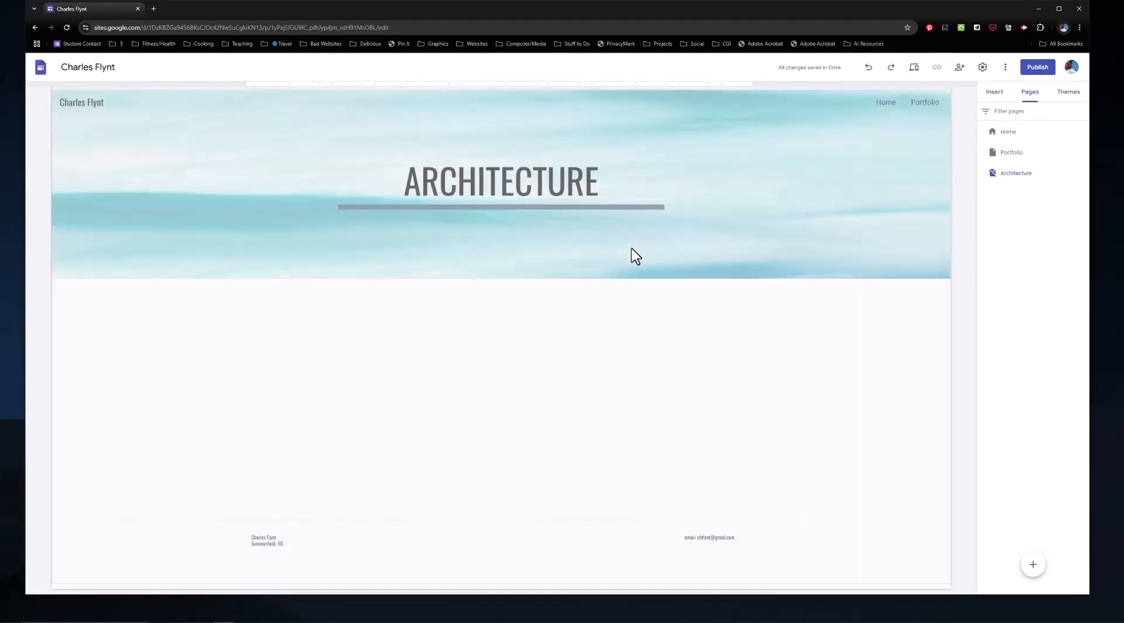
Step: Add a new page named BellRingers to the site and hide it from the navigation
{"action": "left_click", "coordinate": [1032, 565]}
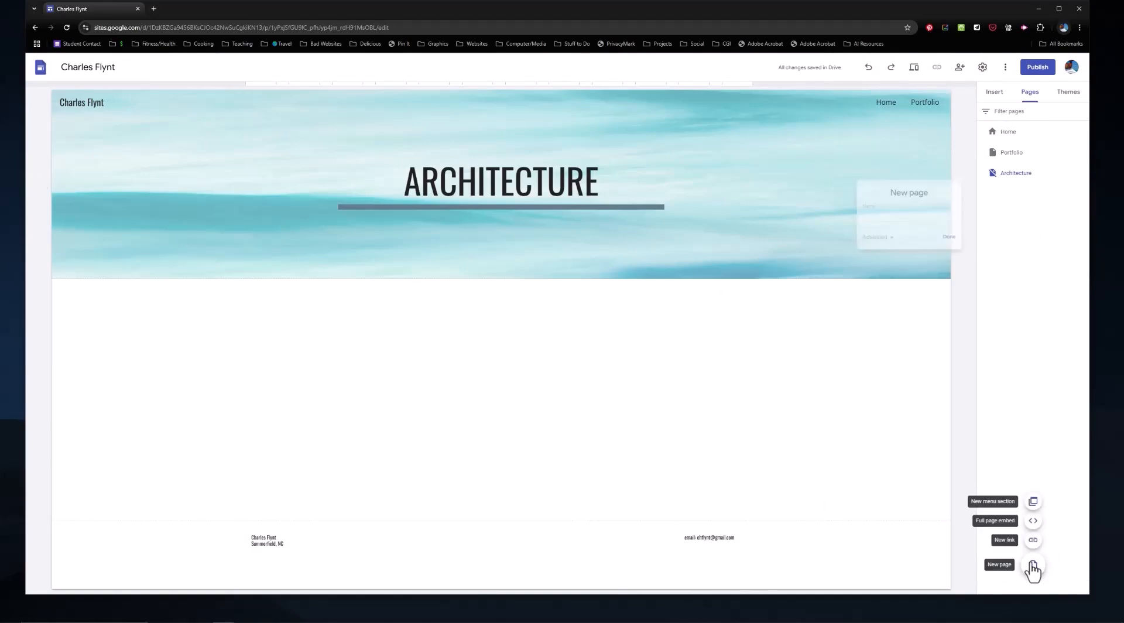
{"action": "type", "text": "Be"}
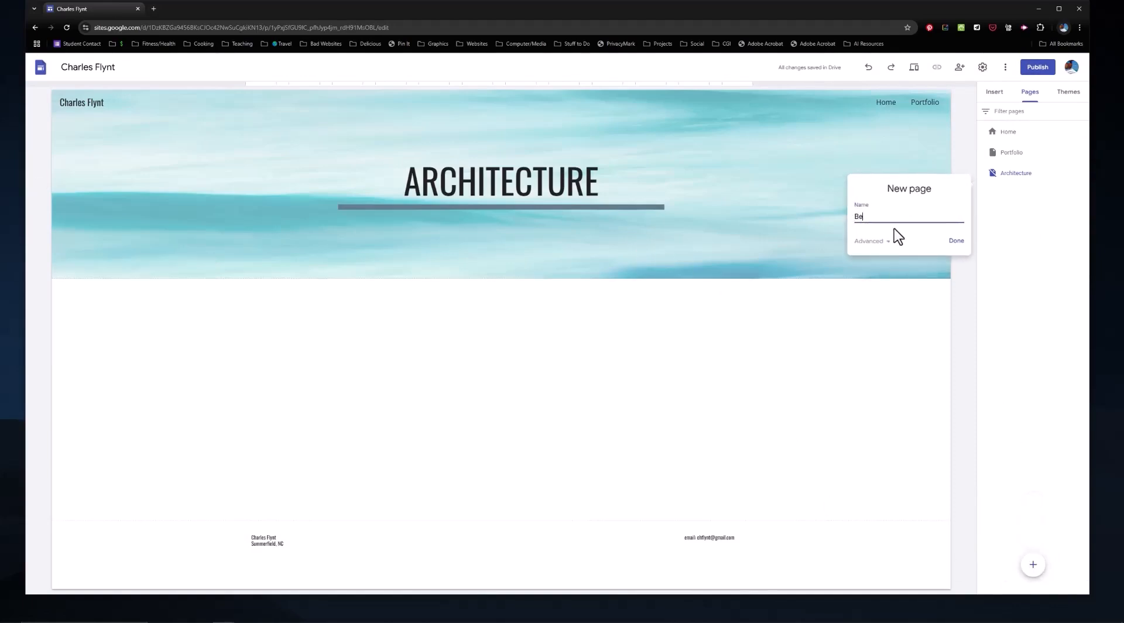
{"action": "type", "text": "llRingers"}
{"action": "left_click", "coordinate": [957, 241]}
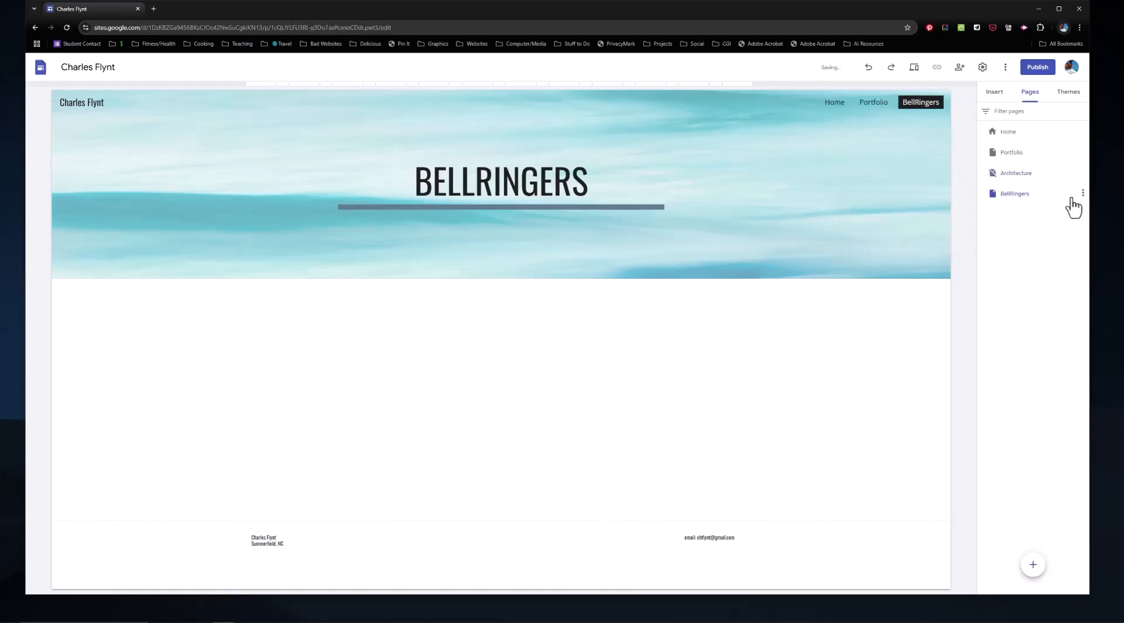
{"action": "left_click", "coordinate": [1083, 193]}
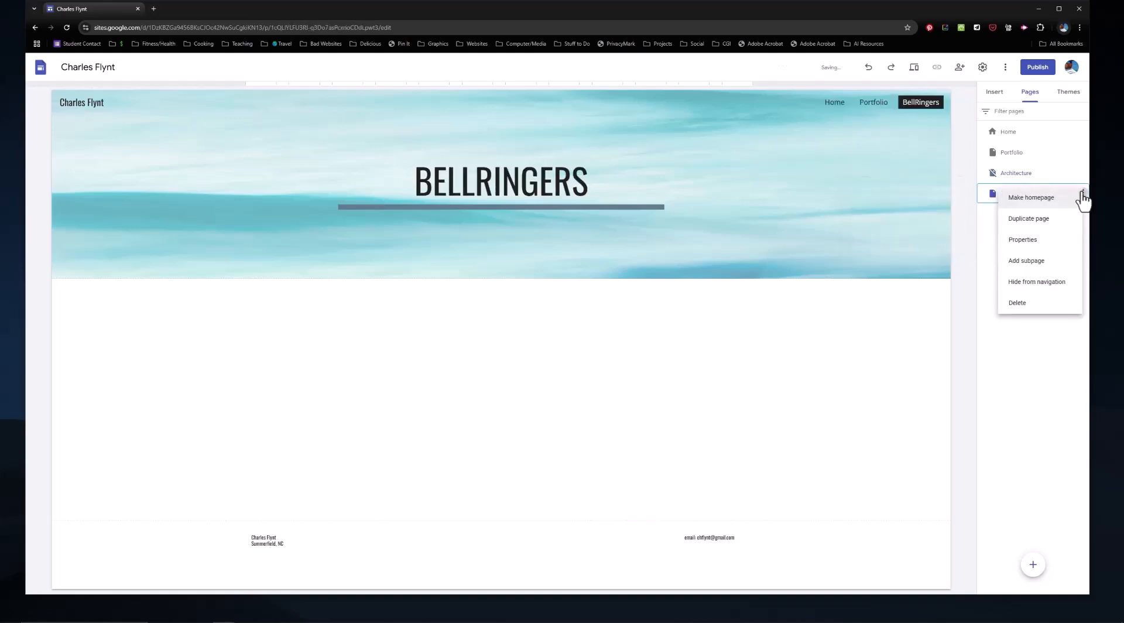
{"action": "left_click", "coordinate": [1045, 283]}
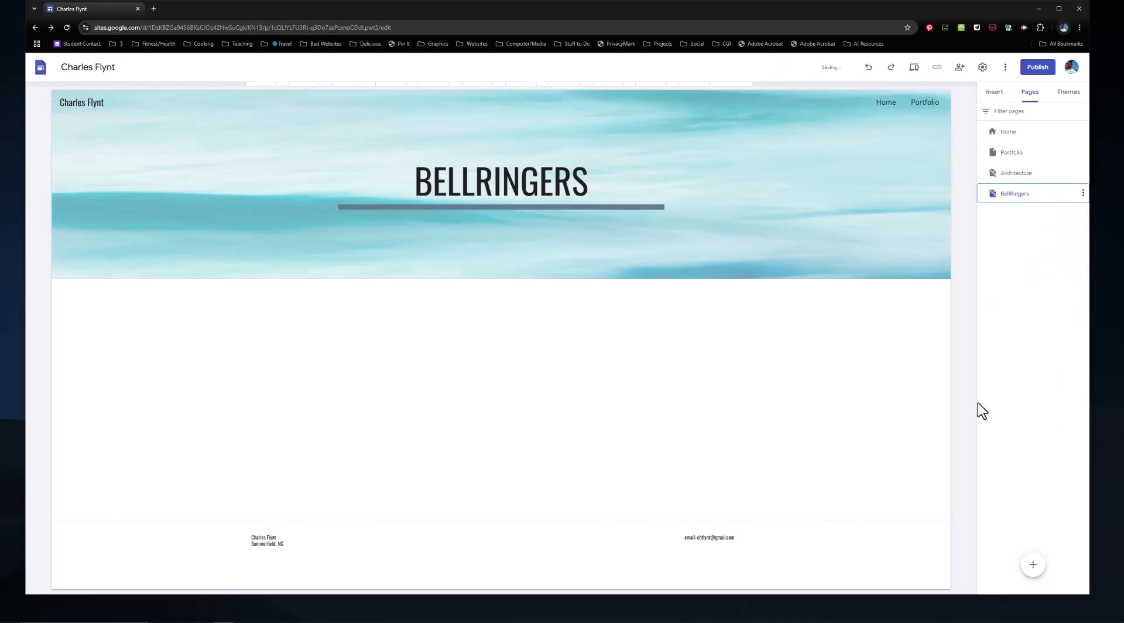
Step: Link the image above BELL RINGERS on the Portfolio page to the site's BellRingers page
{"action": "left_click", "coordinate": [913, 106]}
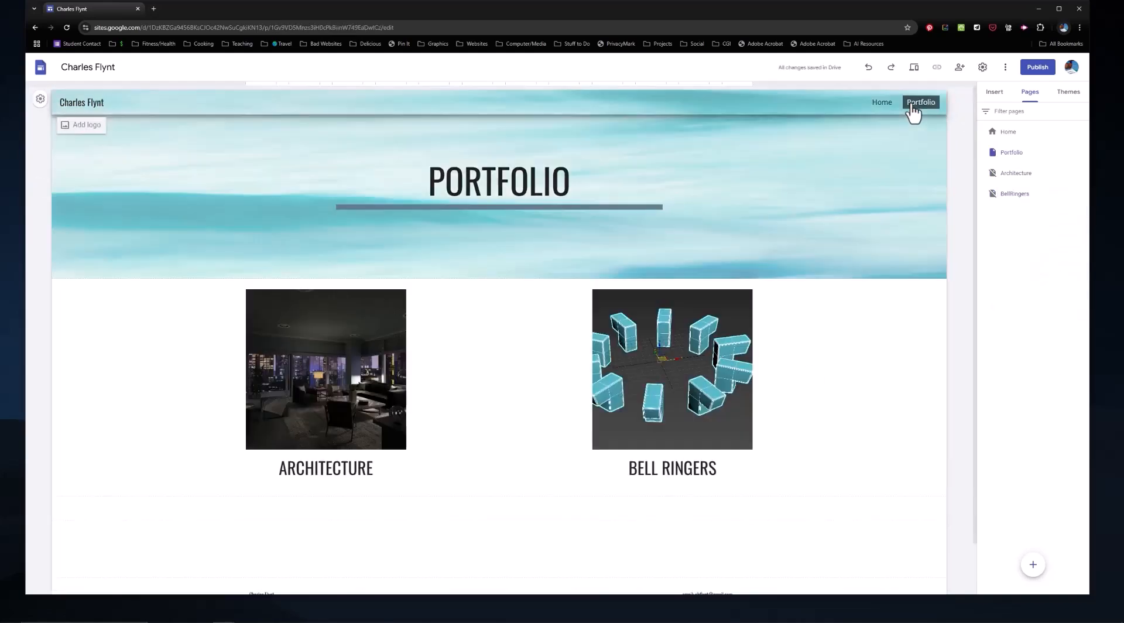
{"action": "left_click", "coordinate": [688, 325]}
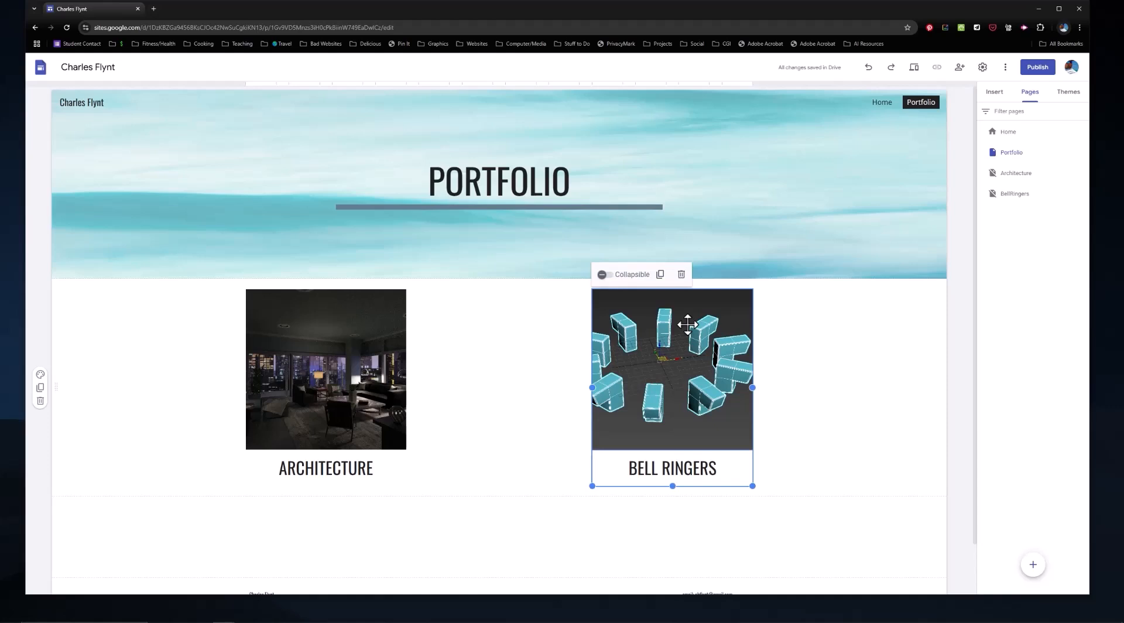
{"action": "left_click", "coordinate": [688, 324]}
{"action": "left_click", "coordinate": [644, 276]}
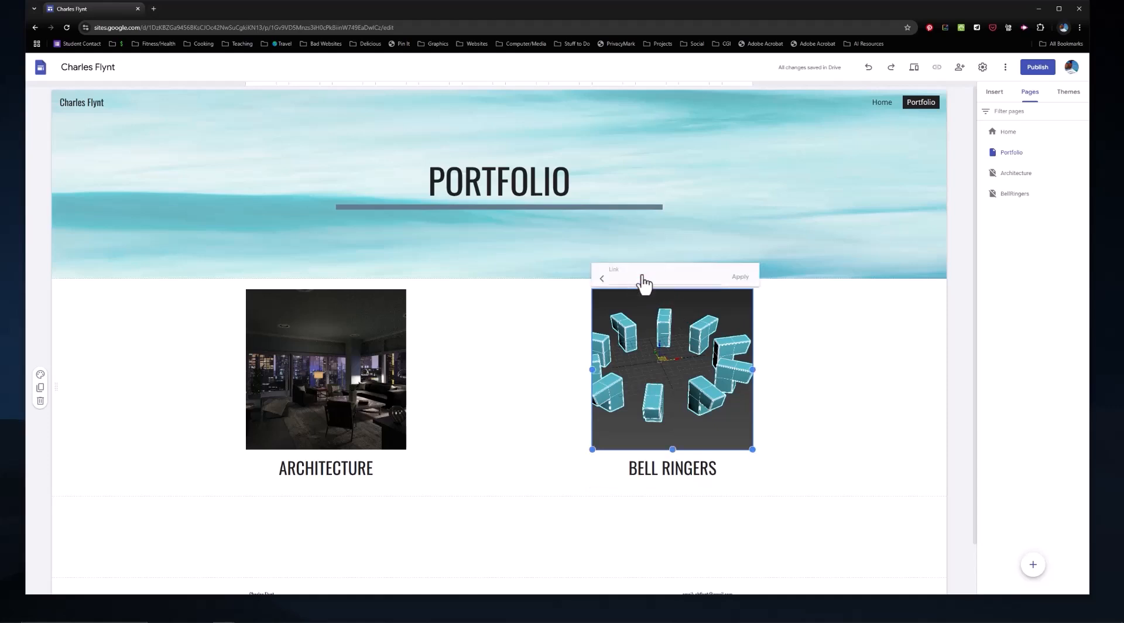
{"action": "left_click", "coordinate": [634, 280]}
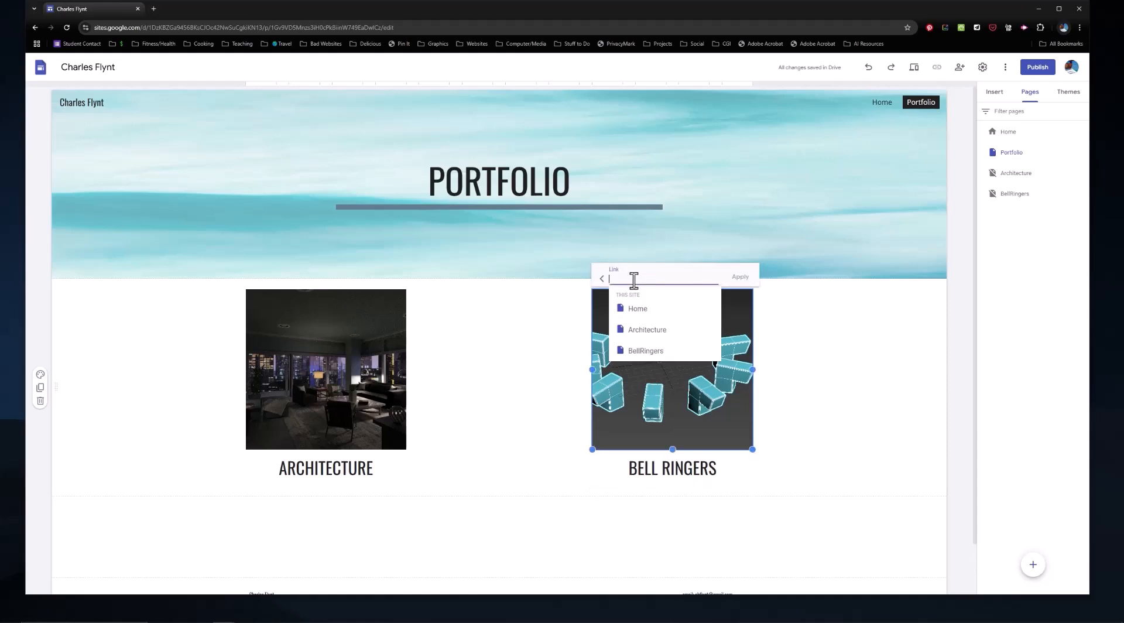
{"action": "left_click", "coordinate": [650, 355]}
{"action": "left_click", "coordinate": [740, 277]}
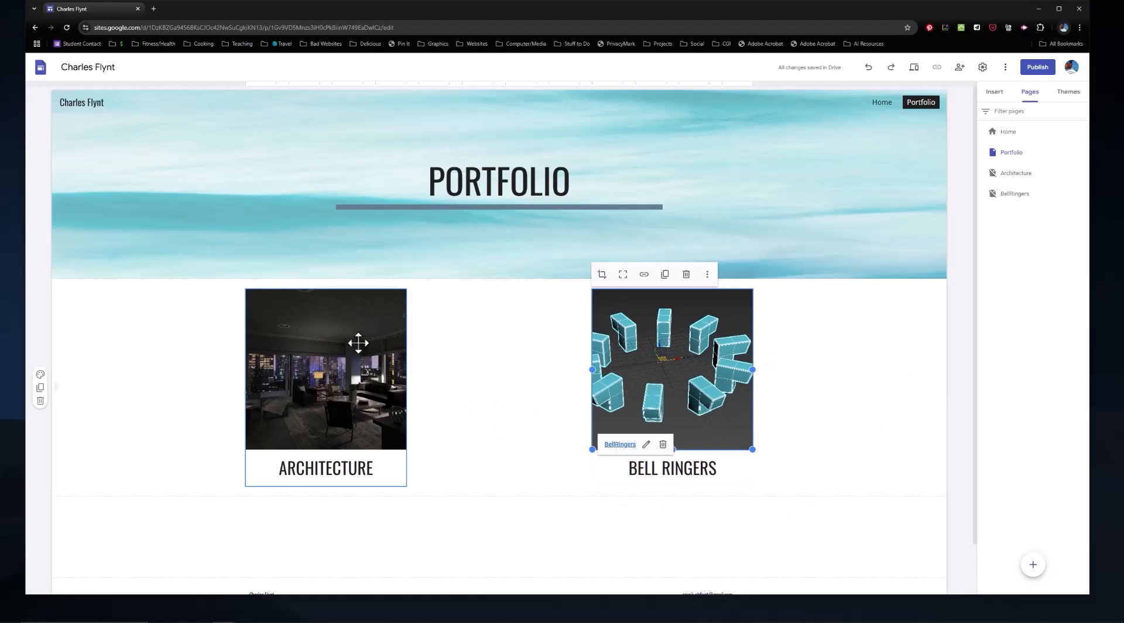
Step: Open the Architecture page for editing
{"action": "left_click", "coordinate": [1020, 174]}
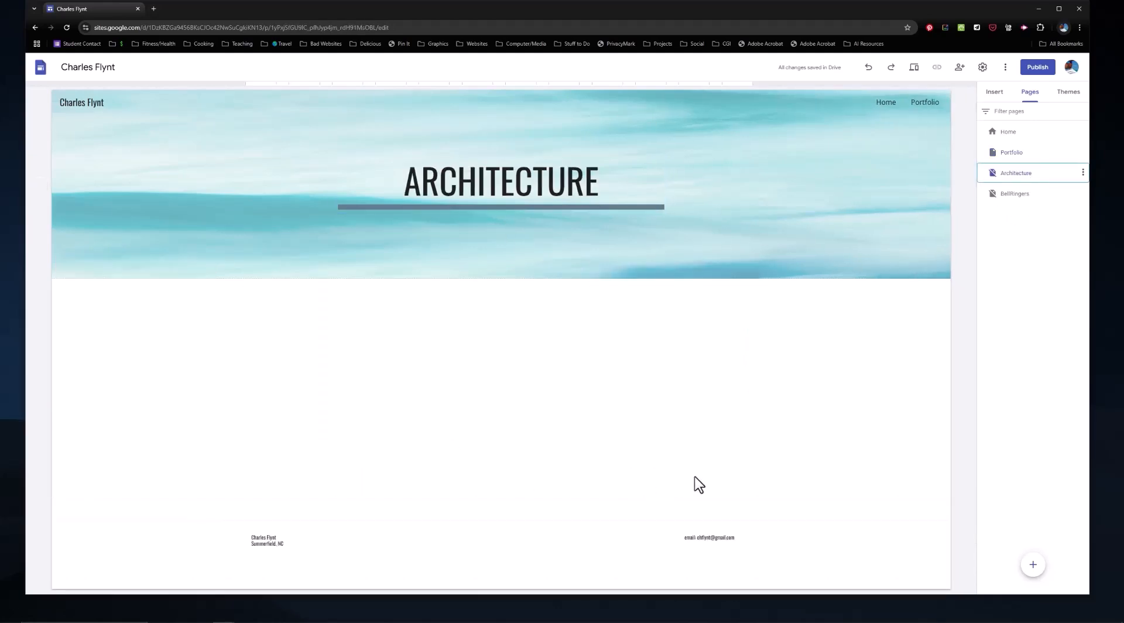